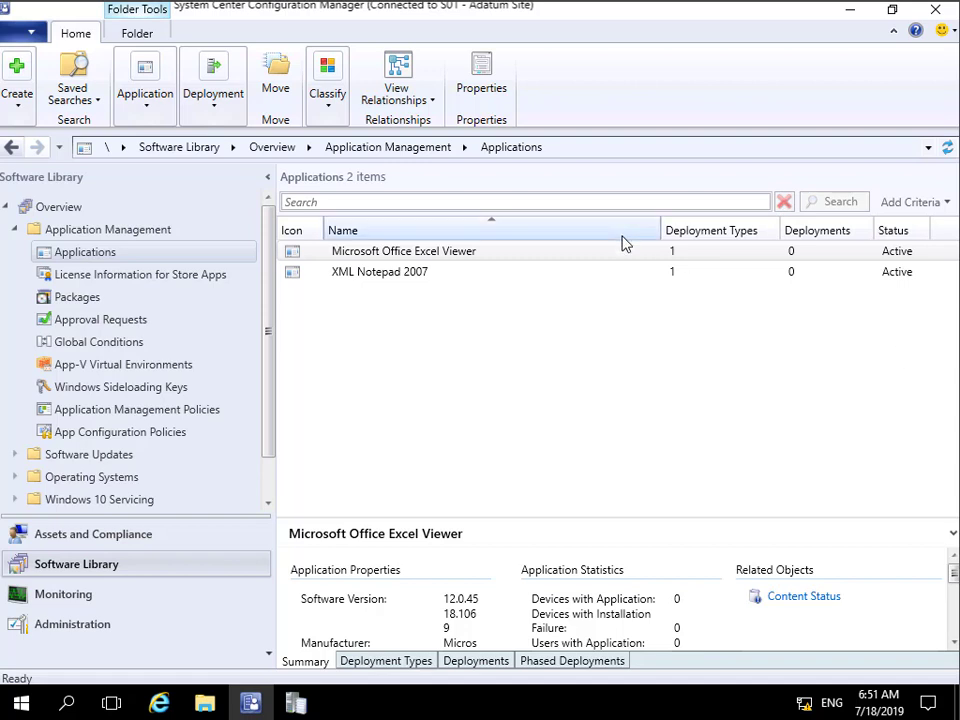
Step: Start distributing the content of the Microsoft Office Excel Viewer application and proceed to its content destination settings
left_click(417, 254)
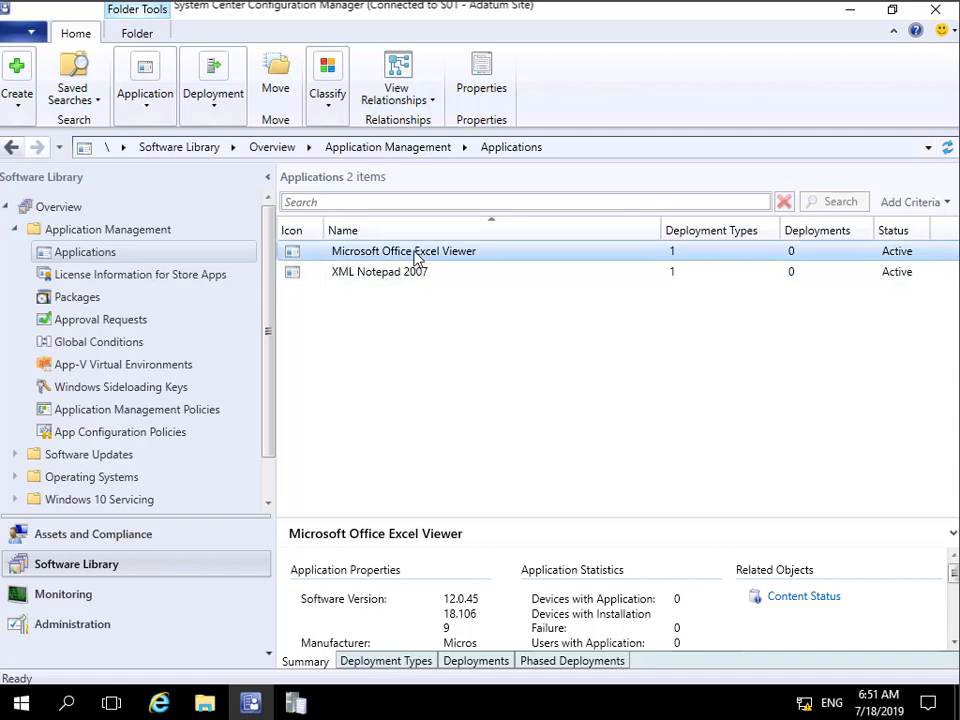
left_click(416, 254)
right_click(416, 254)
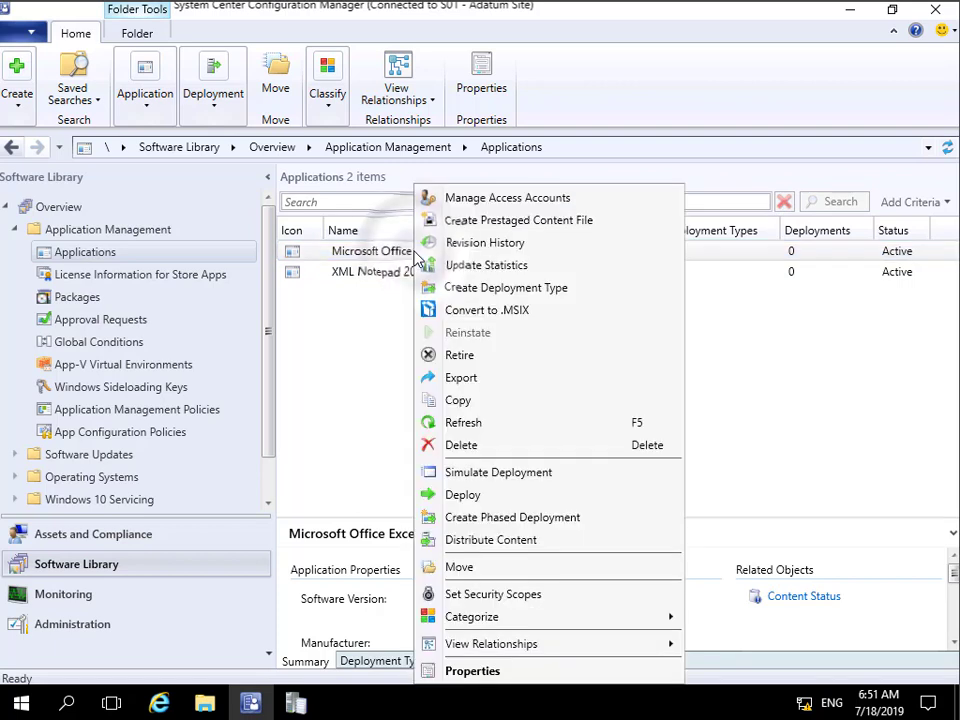
left_click(486, 541)
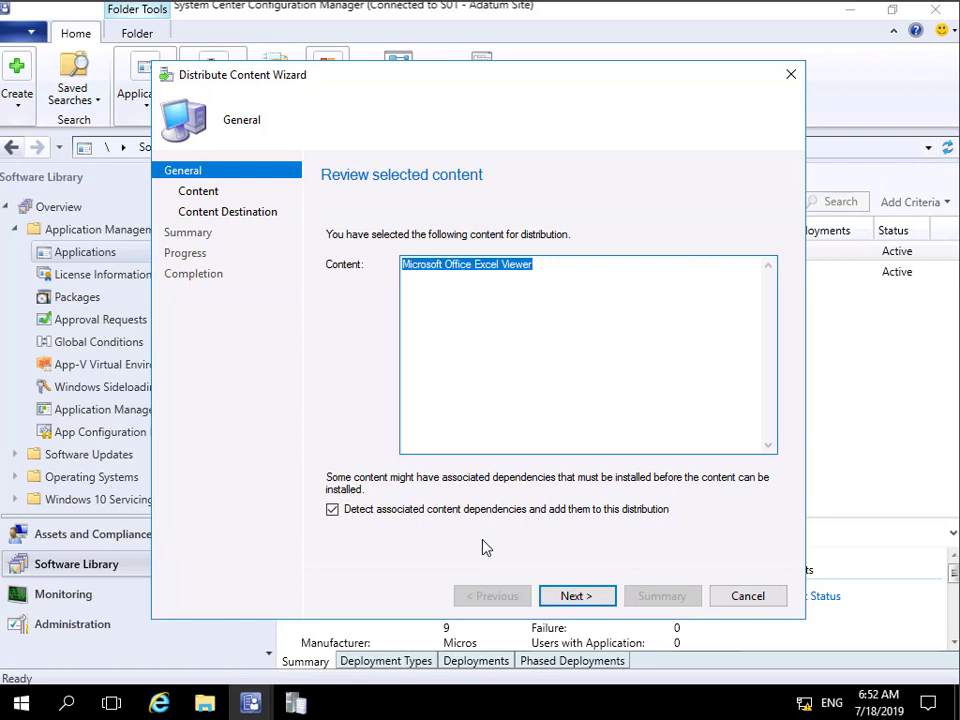
left_click(578, 597)
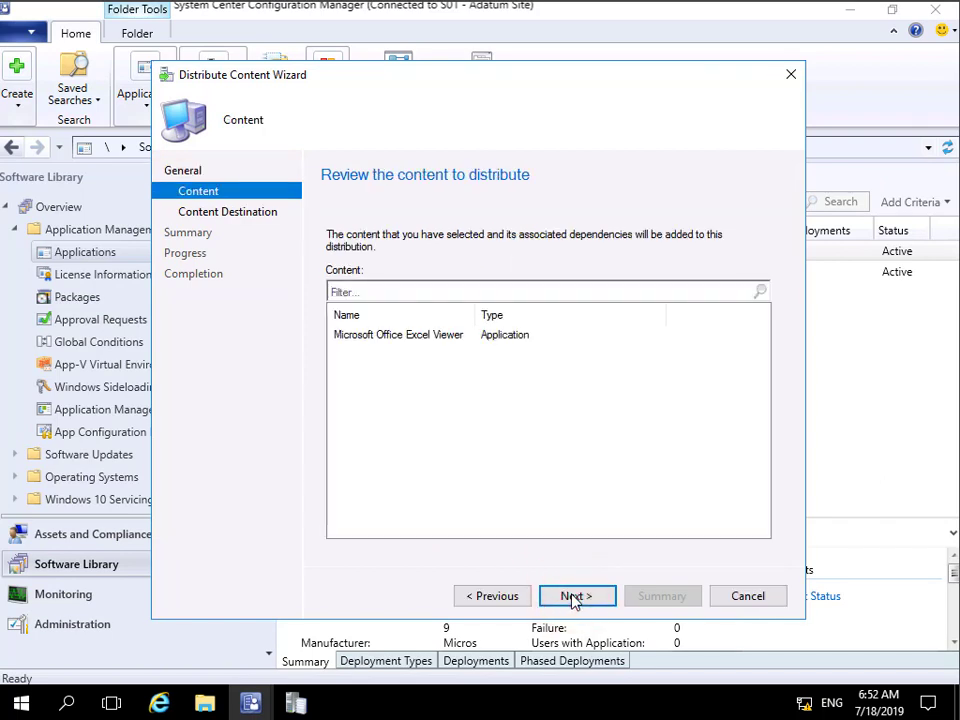
left_click(573, 596)
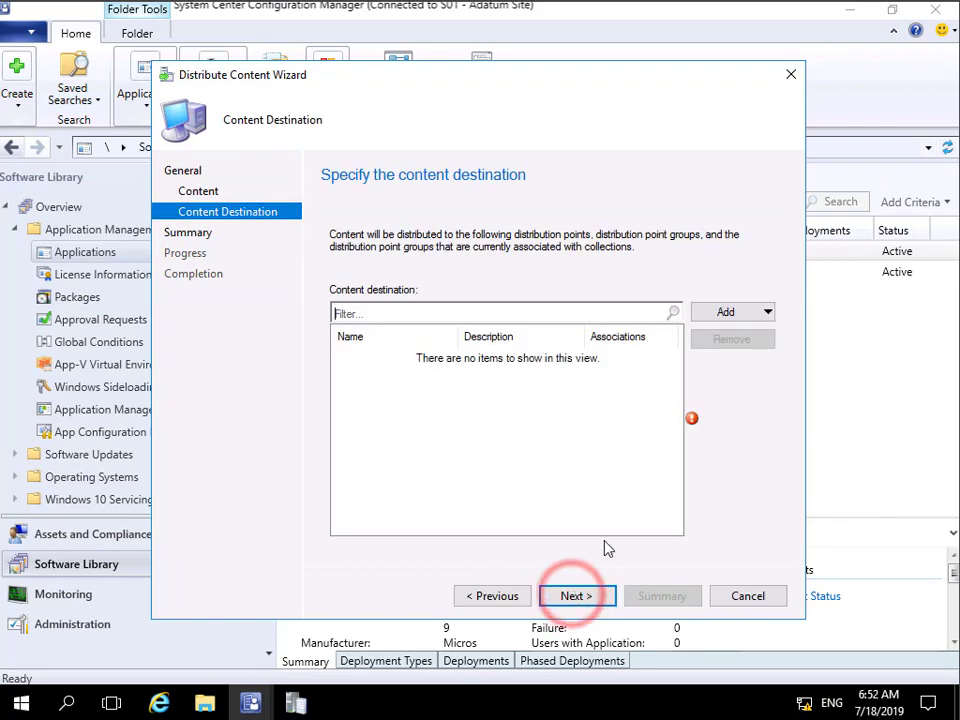
Step: Add the distribution point LON-CFG.ADATUM.COM as the content destination and complete the content distribution
left_click(723, 312)
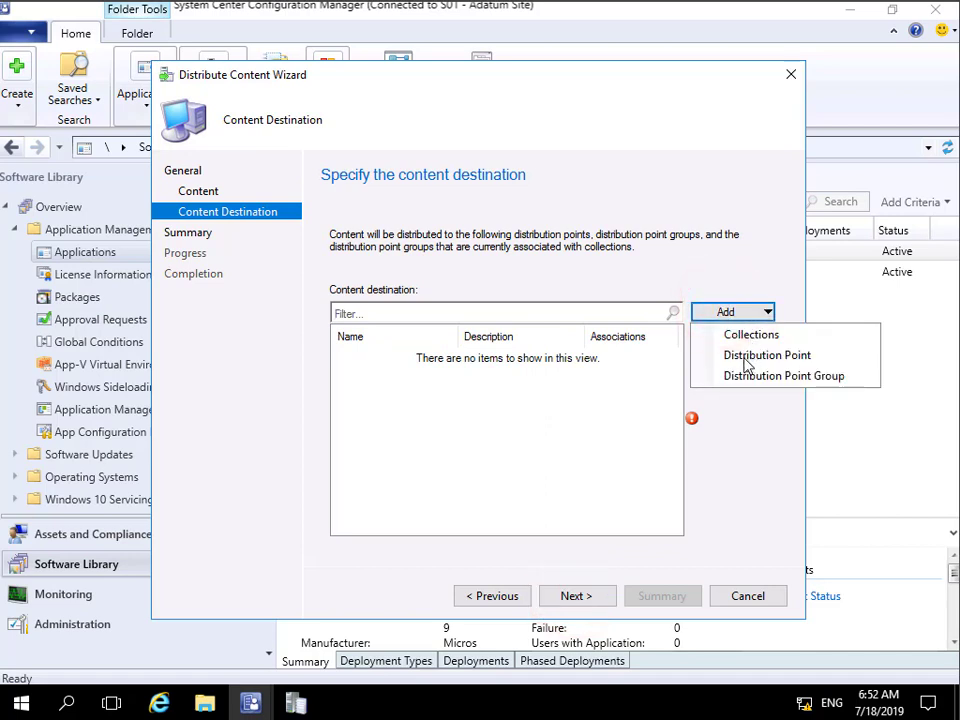
left_click(743, 358)
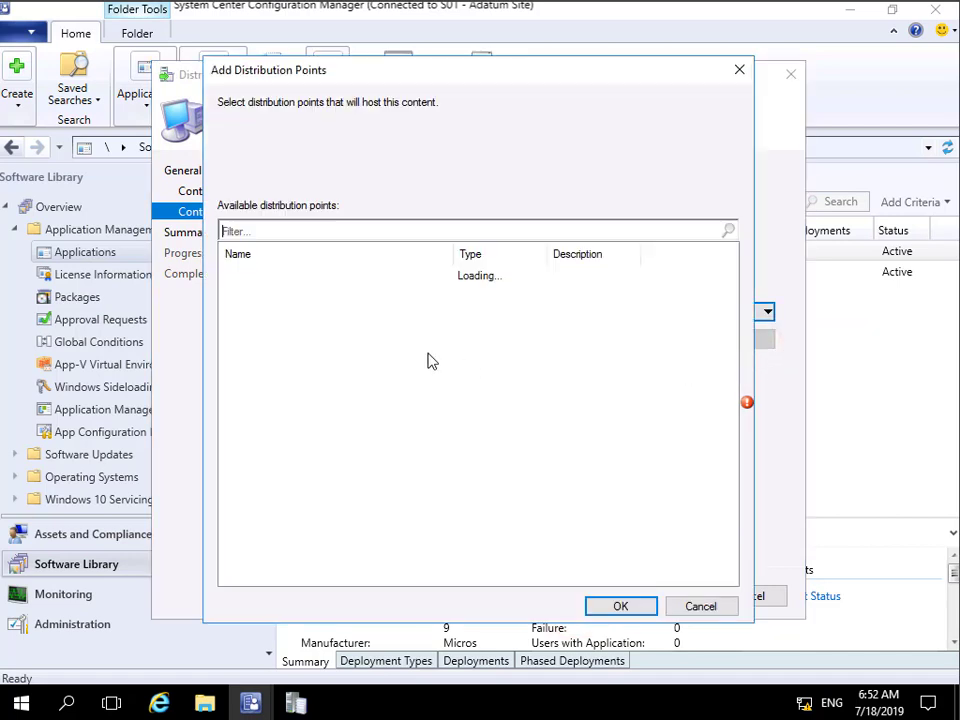
left_click(230, 274)
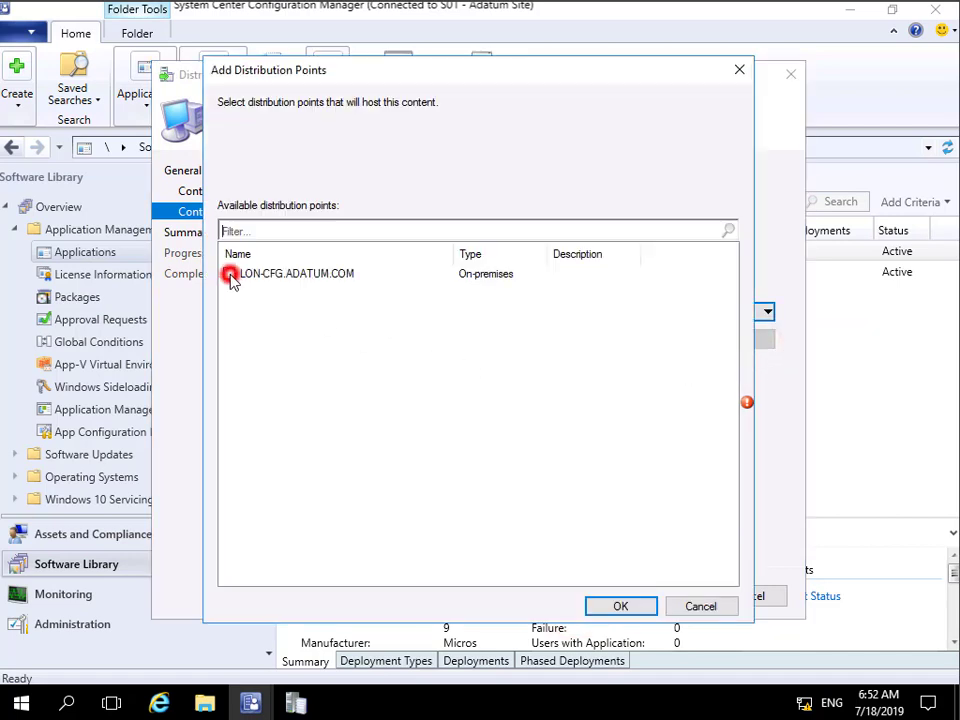
left_click(610, 605)
left_click(575, 600)
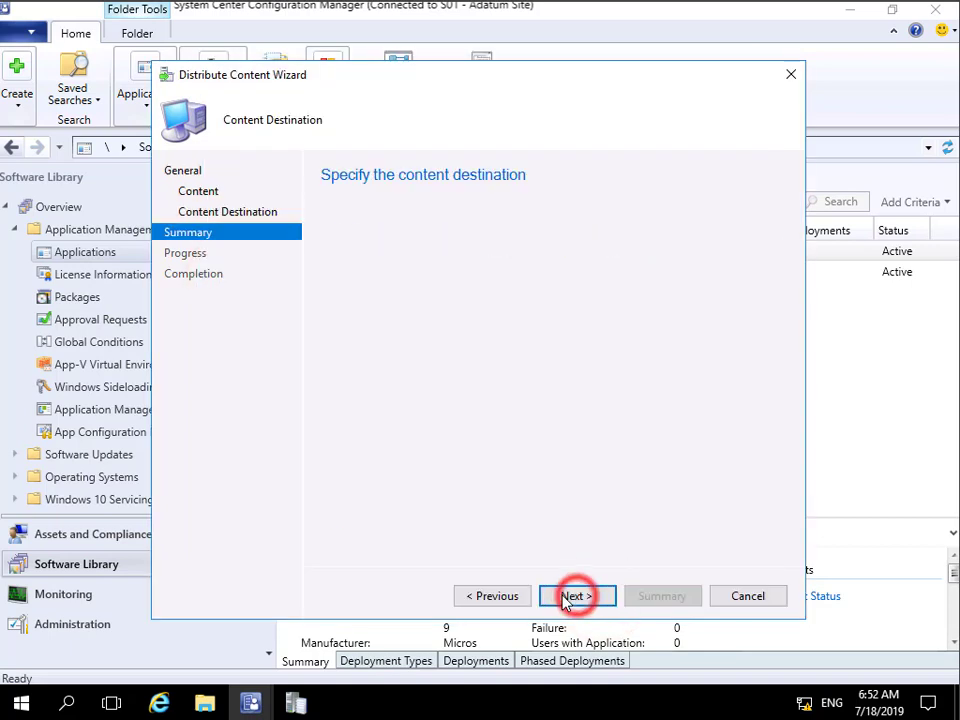
left_click(556, 598)
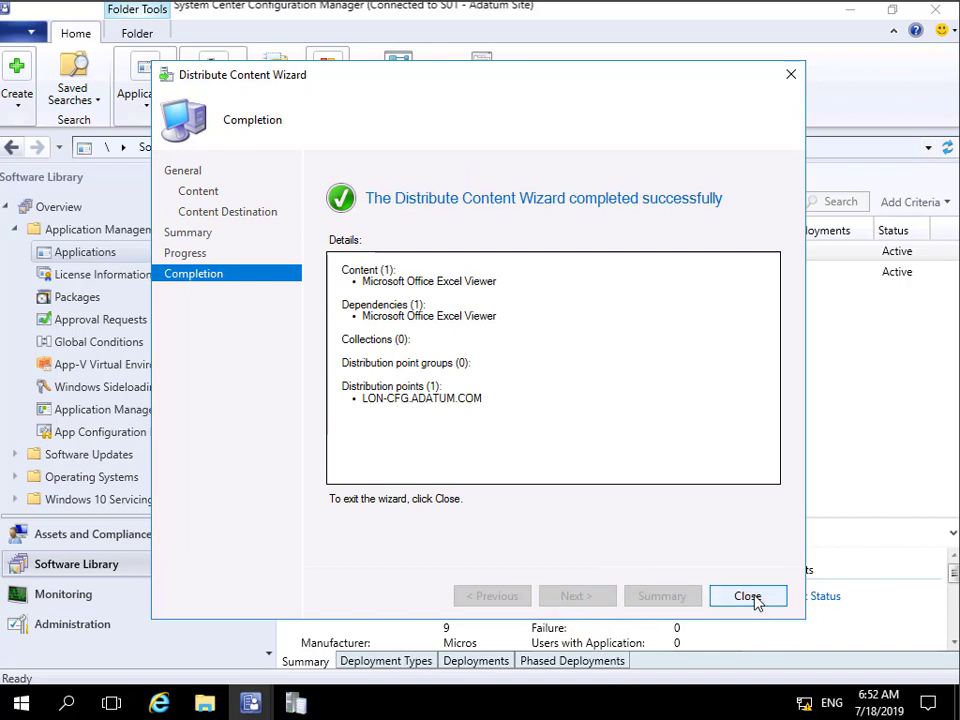
left_click(750, 597)
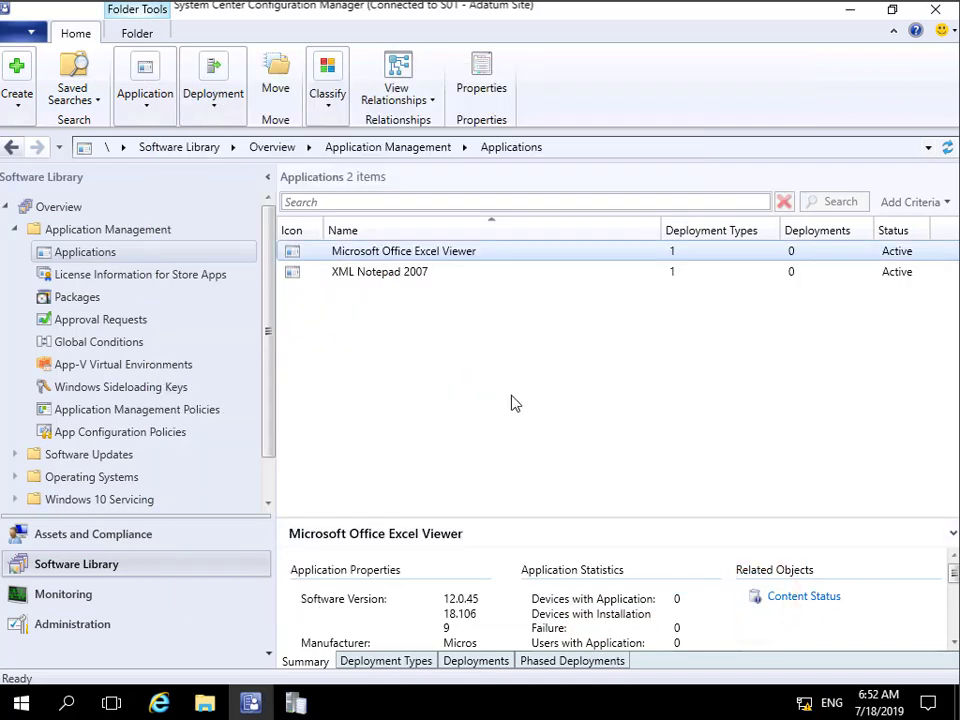
Step: Start deploying Microsoft Office Excel Viewer to the All Users collection, keeping the existing content destination
left_click(406, 255)
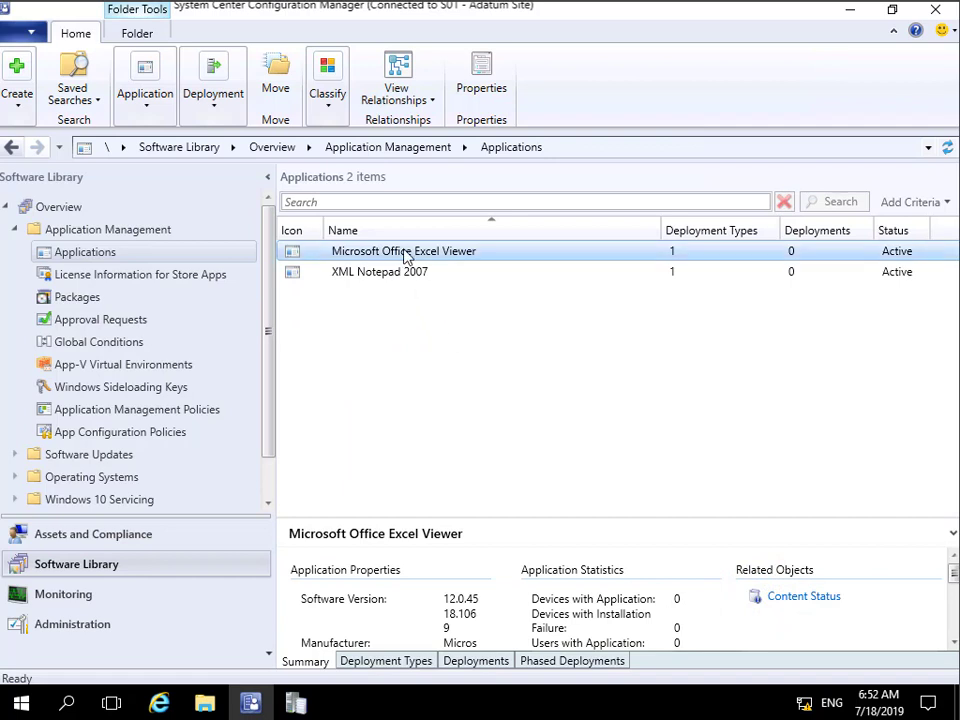
right_click(403, 251)
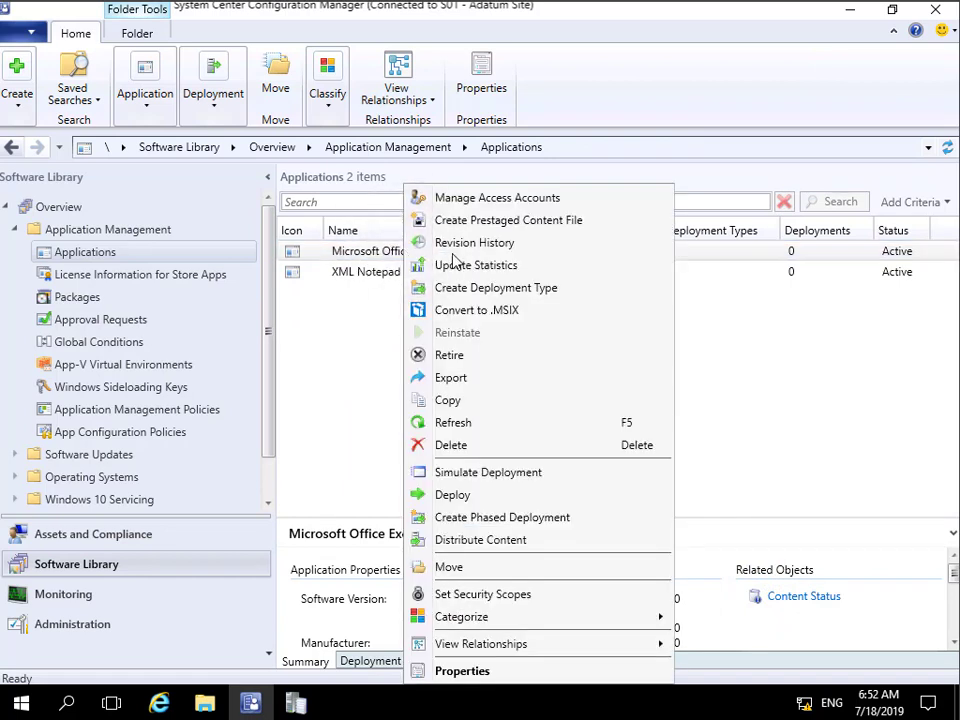
left_click(451, 495)
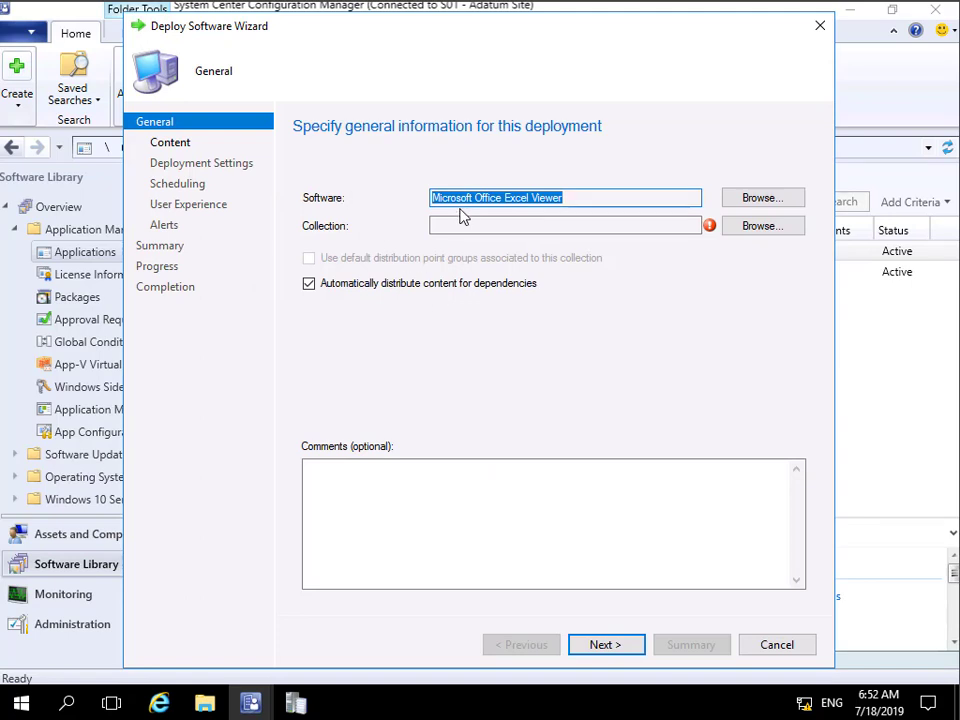
left_click(752, 228)
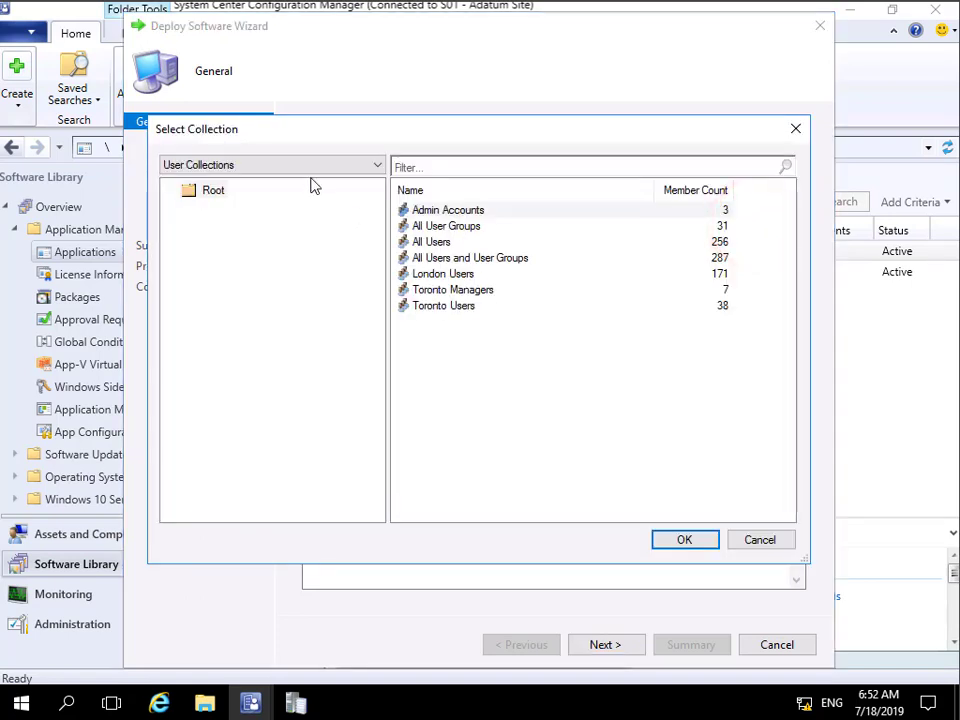
left_click(436, 245)
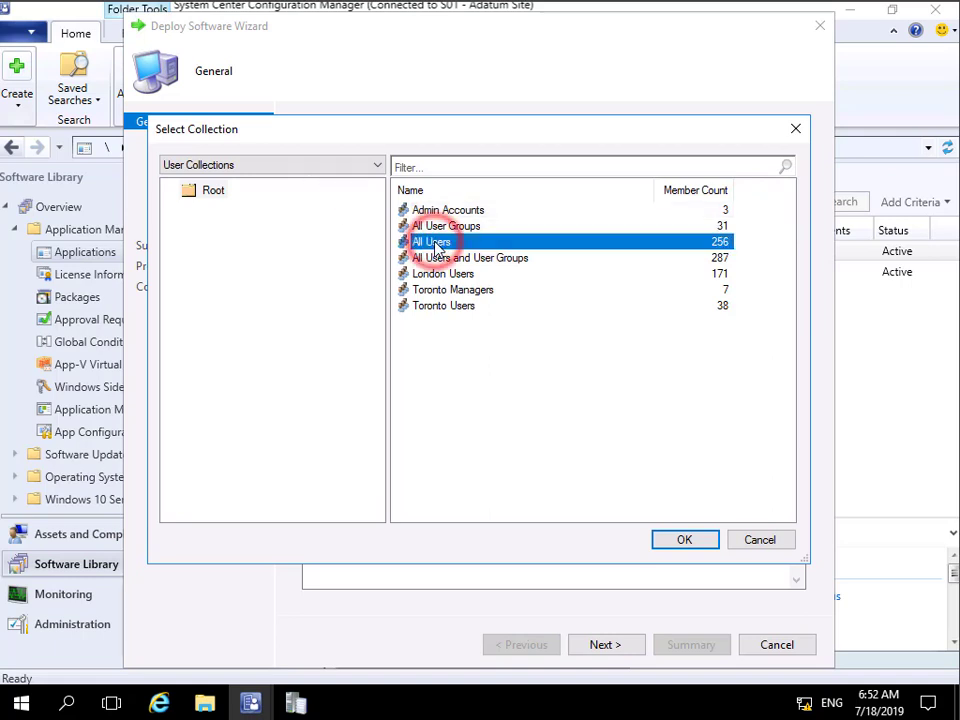
left_click(668, 541)
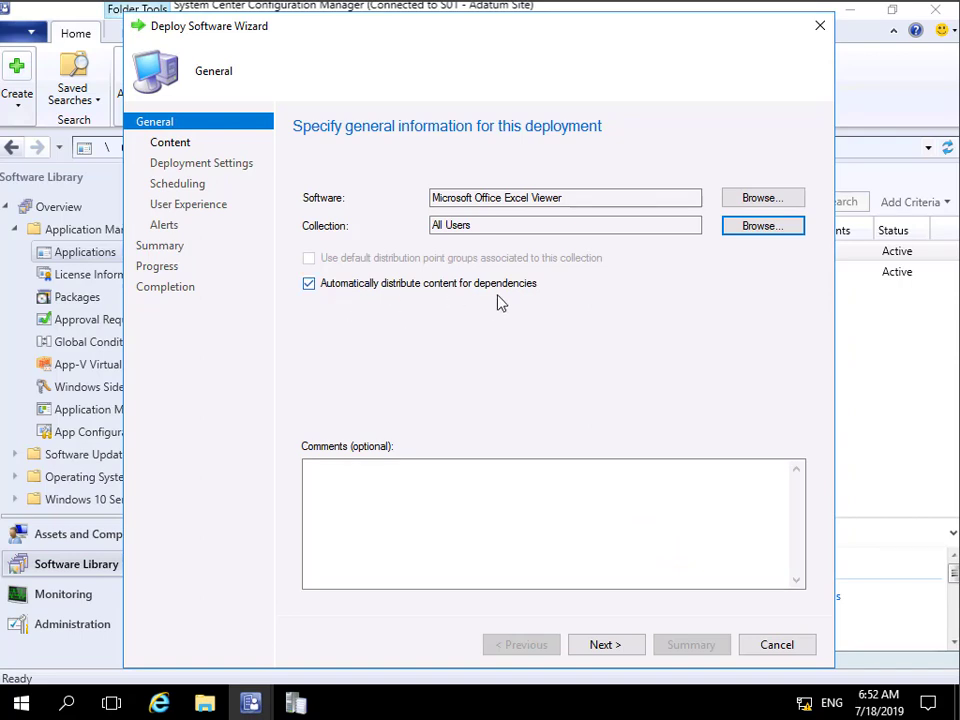
left_click(603, 646)
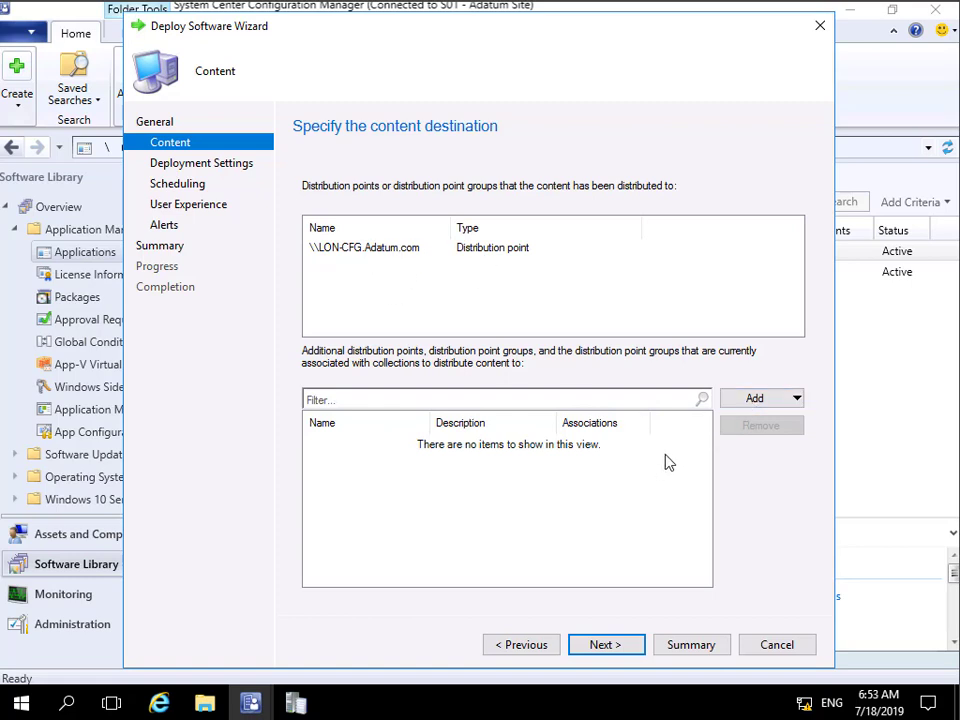
left_click(613, 646)
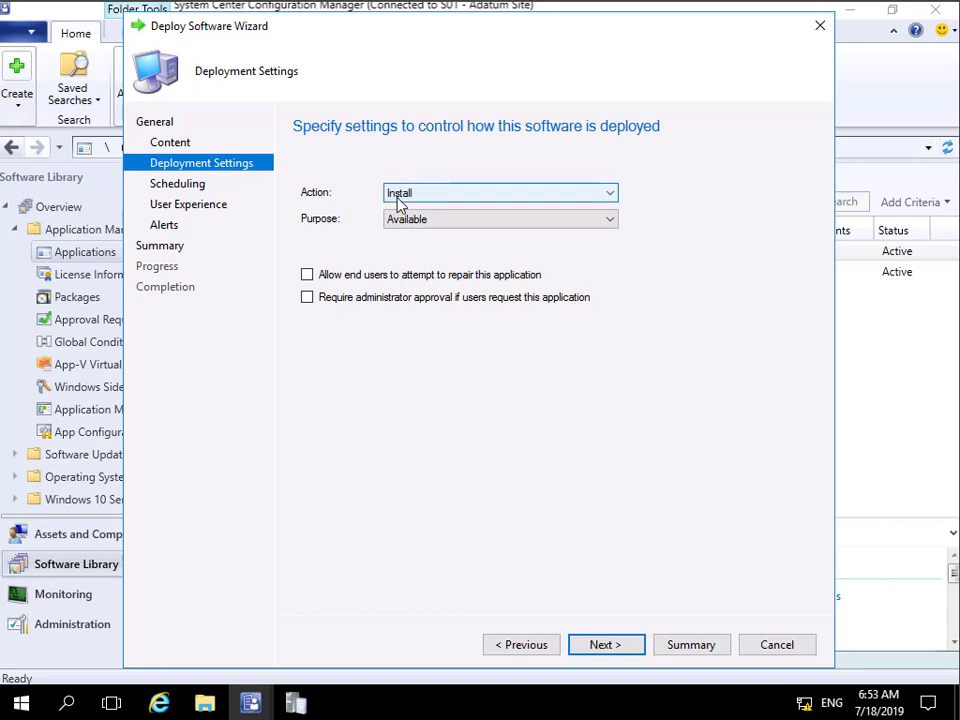
Step: Keep the deployment action as Install, set its purpose to Required, and proceed to scheduling
left_click(398, 195)
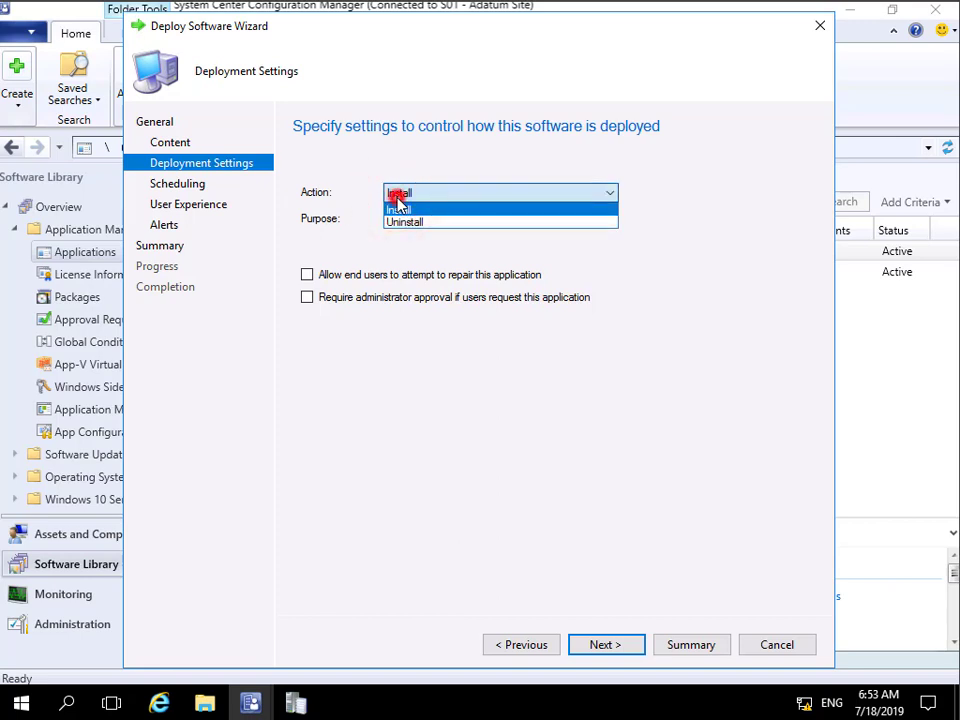
left_click(398, 195)
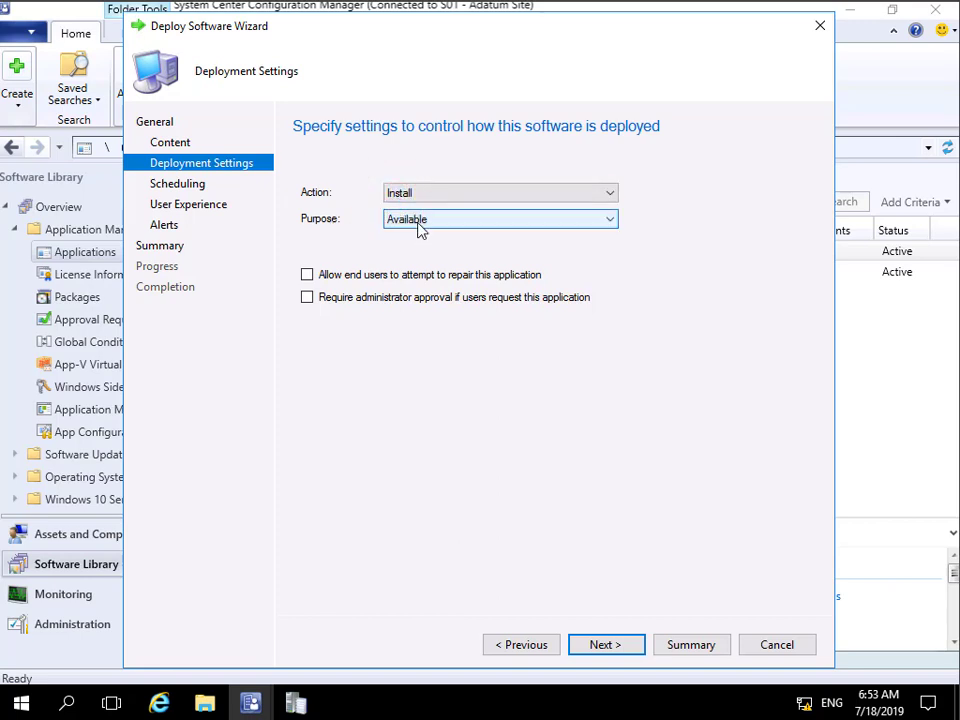
left_click(418, 224)
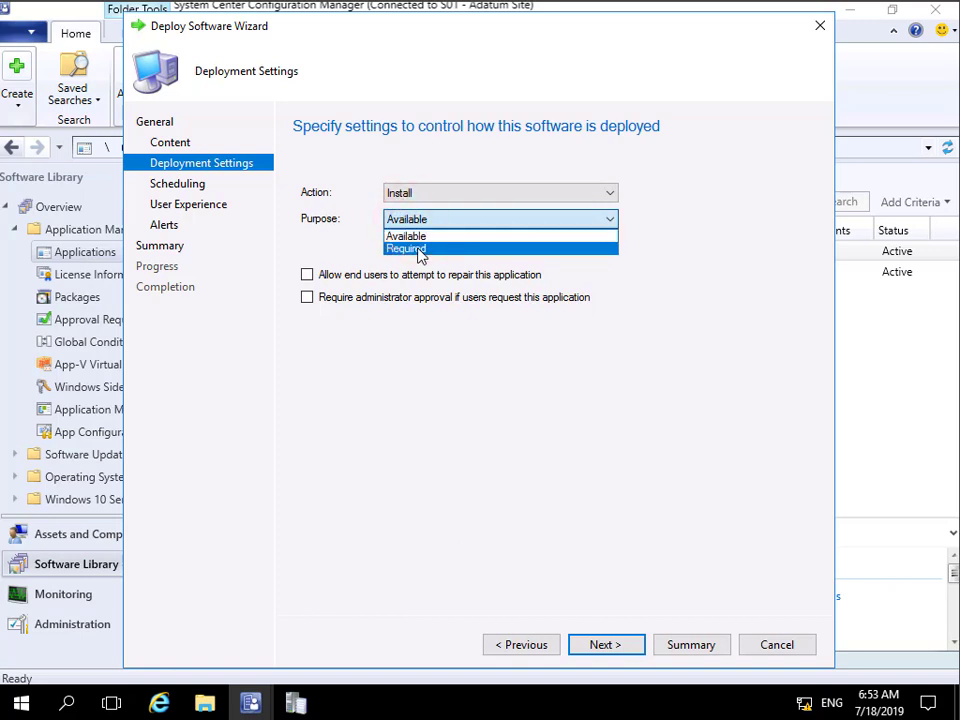
left_click(416, 250)
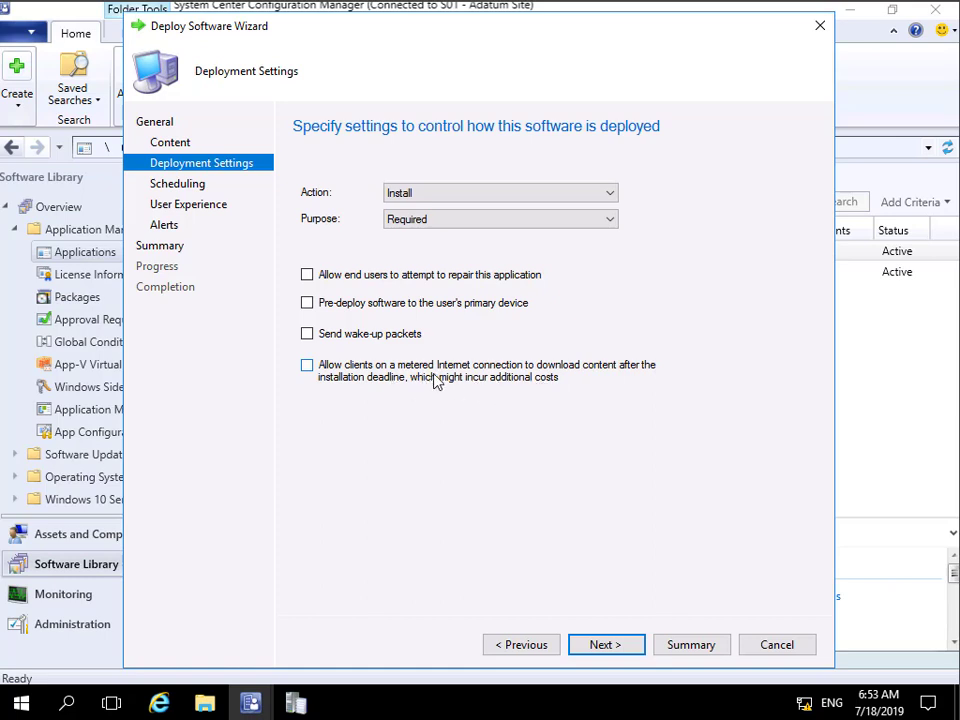
left_click(605, 645)
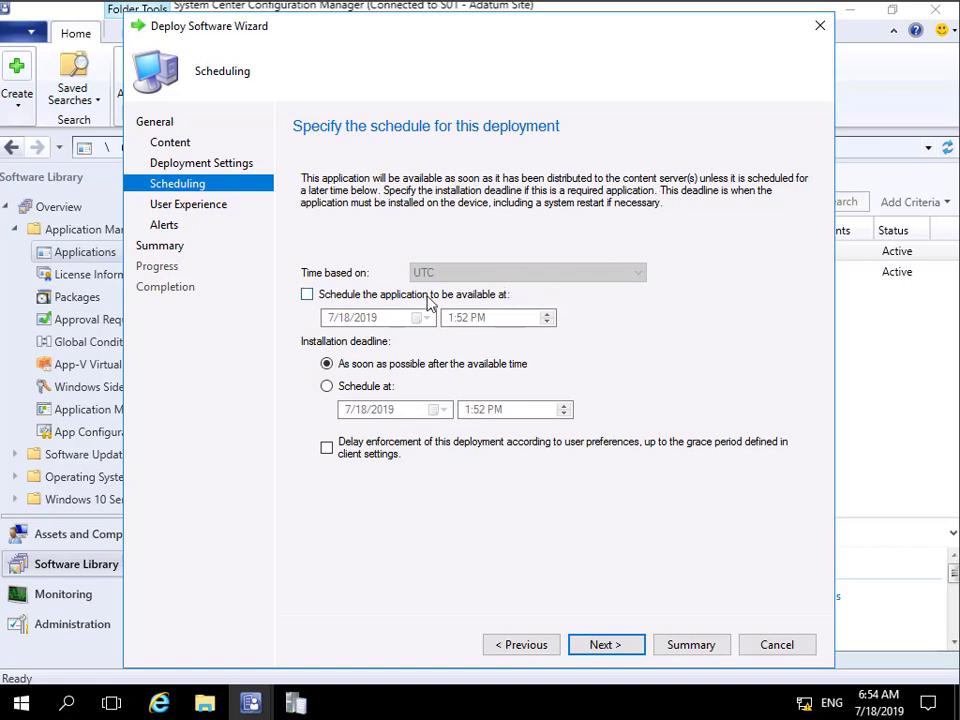
Step: Enable a scheduled availability time and a scheduled installation deadline, both based on client local time
left_click(382, 296)
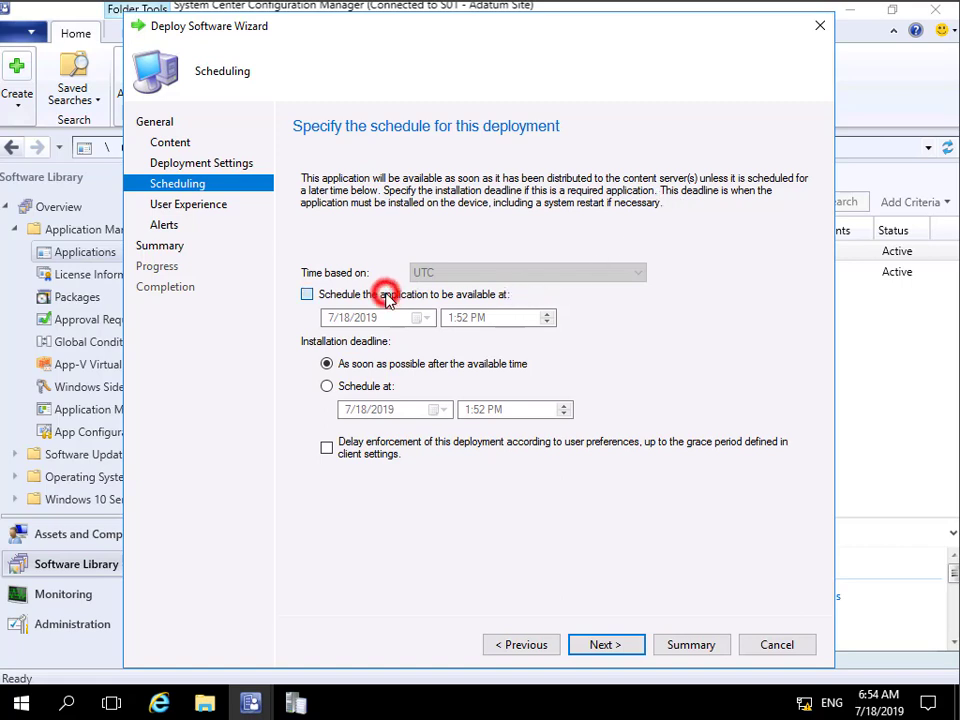
left_click(363, 390)
left_click(461, 272)
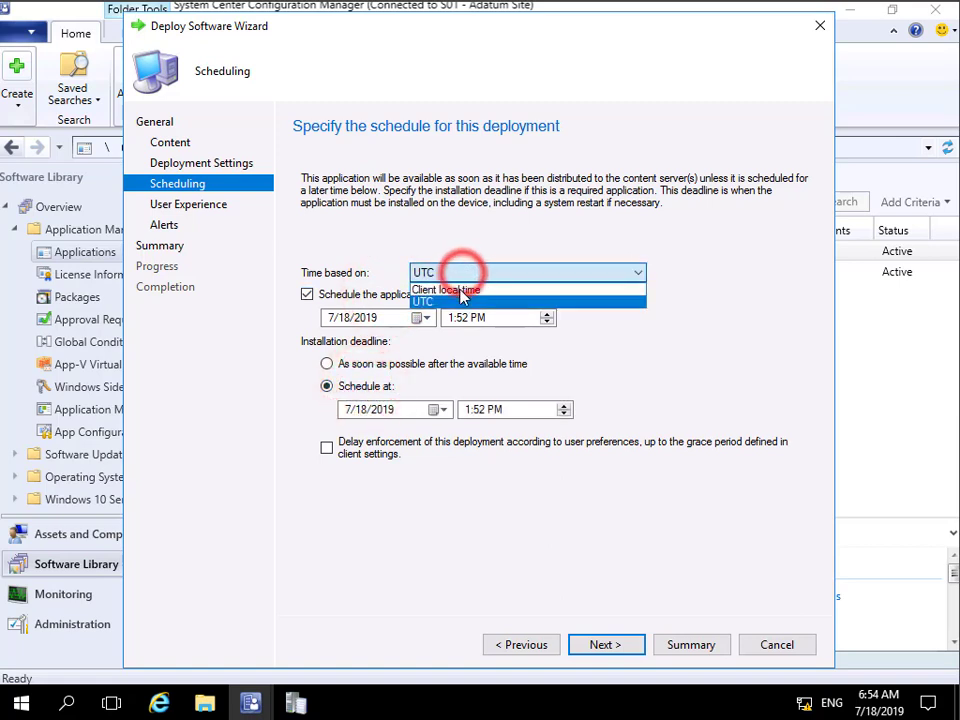
left_click(461, 290)
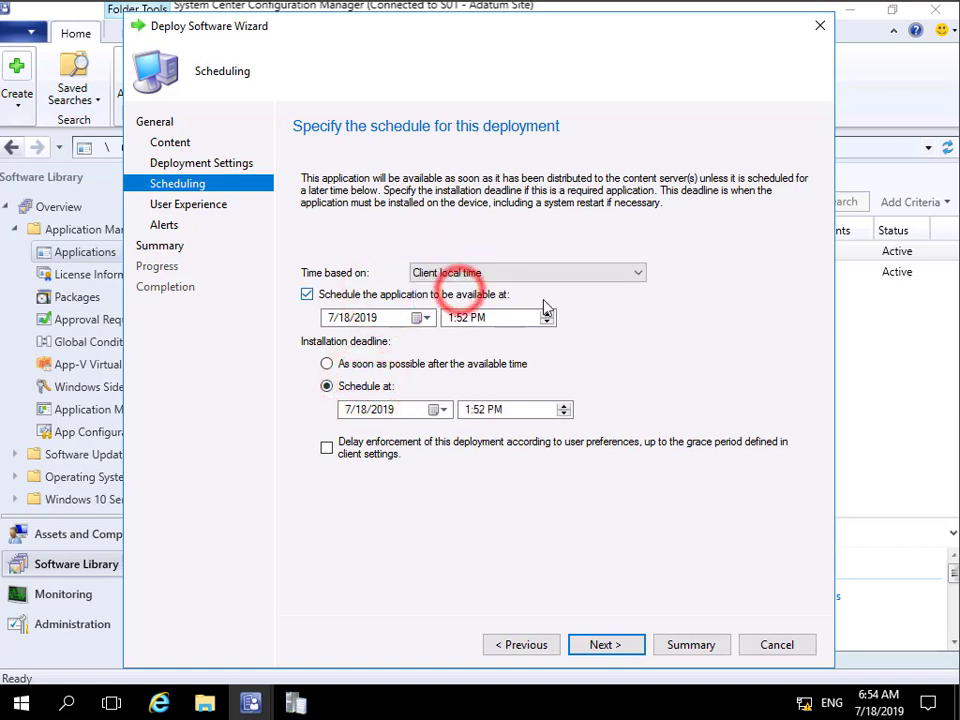
Step: Set the application's availability to 7/19/2019 at 12:00 PM
left_click(417, 318)
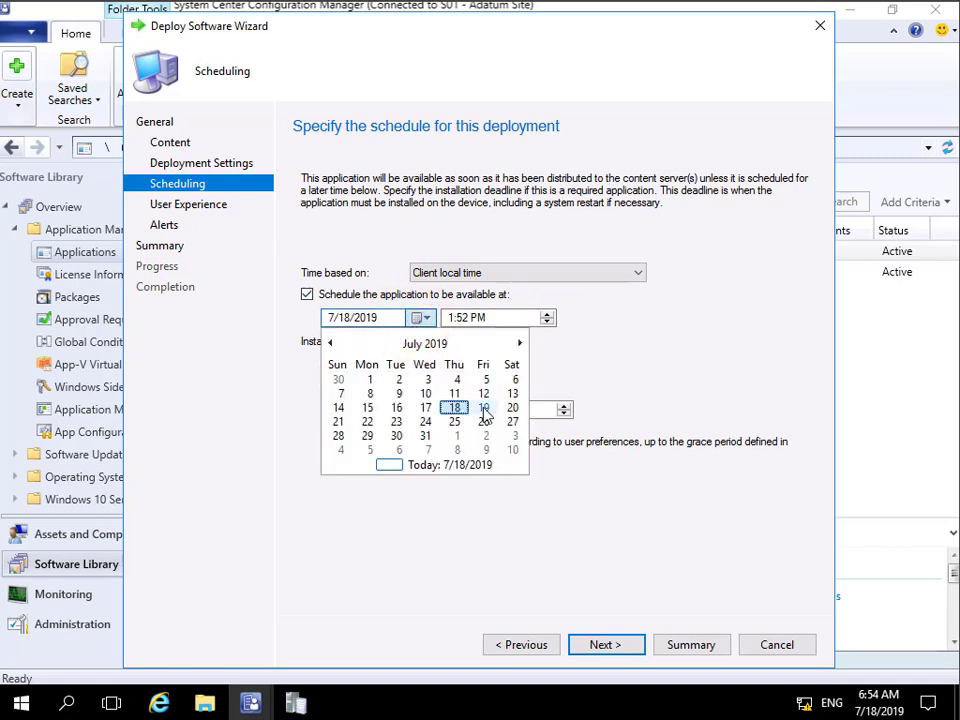
left_click(485, 408)
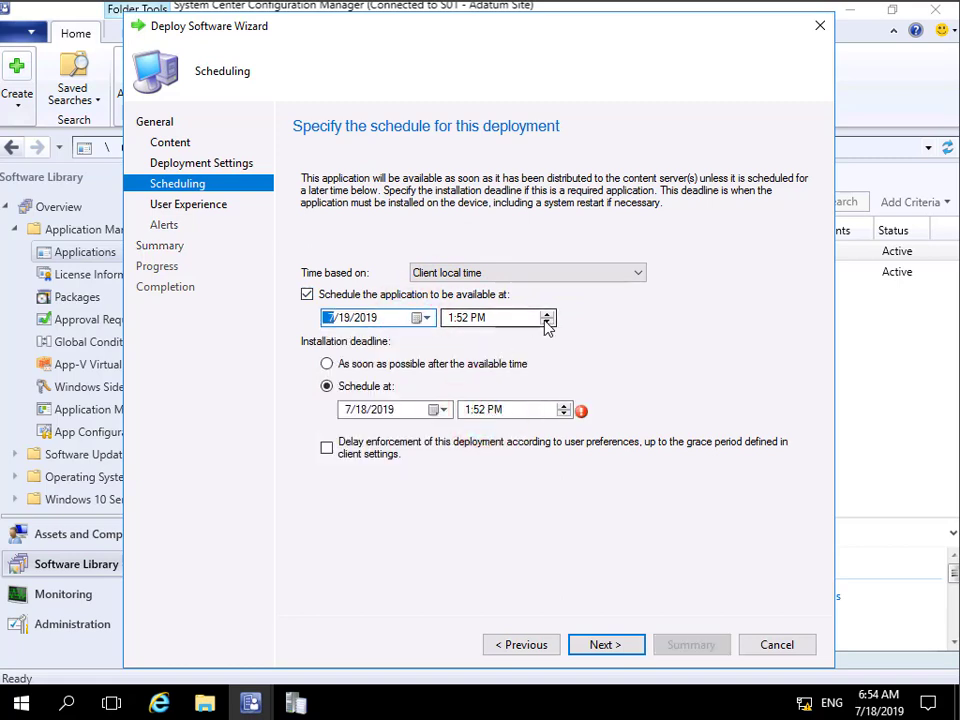
left_click(450, 317)
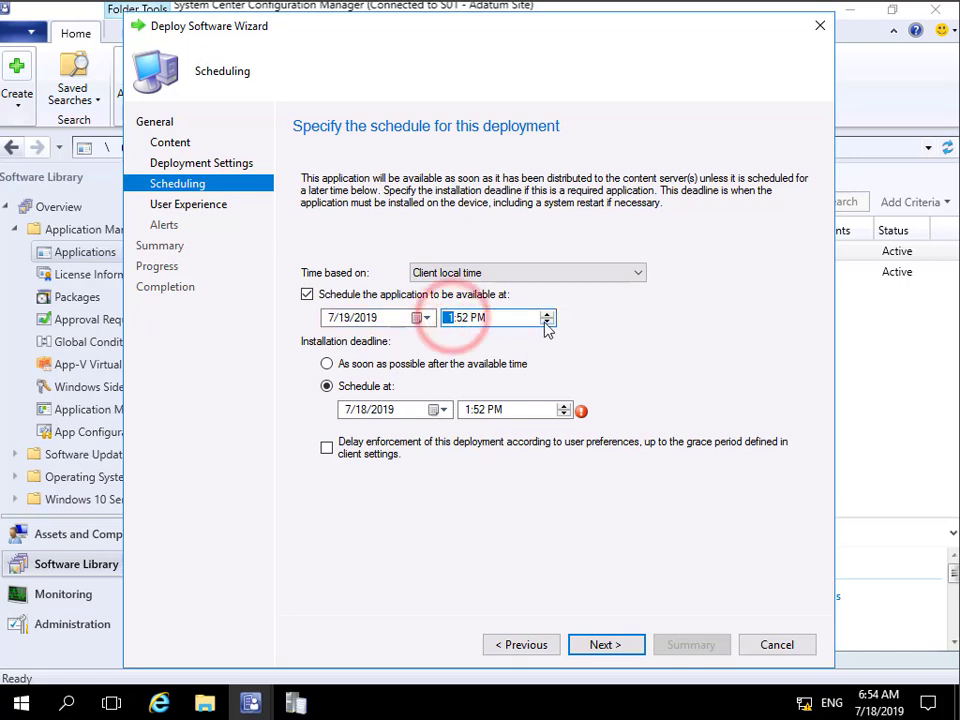
left_click(545, 321)
left_click(461, 317)
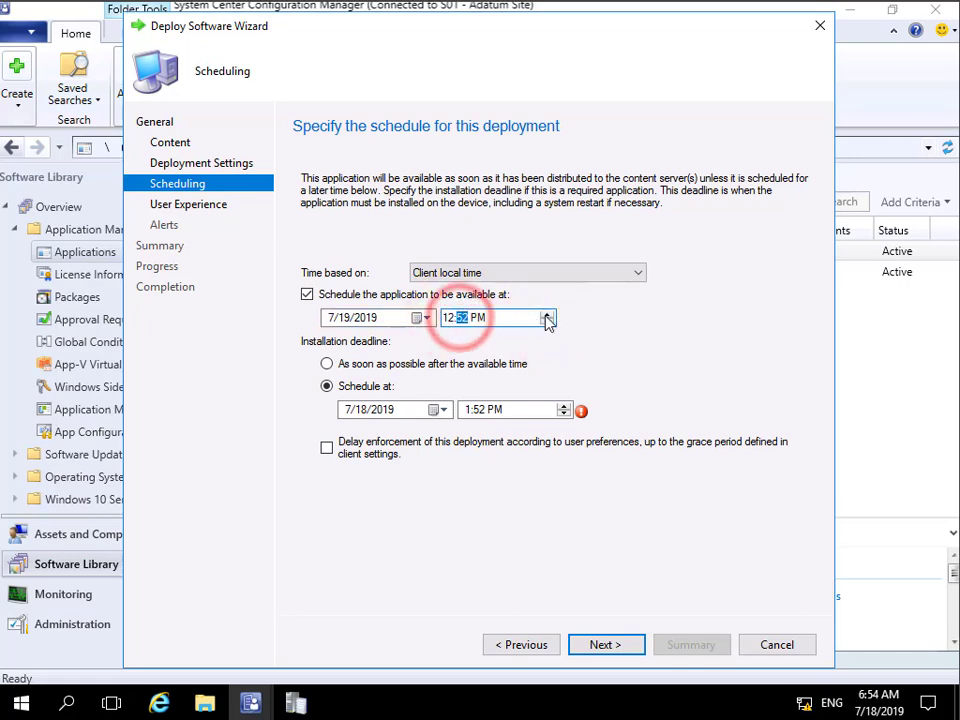
left_click(546, 317)
left_click(546, 315)
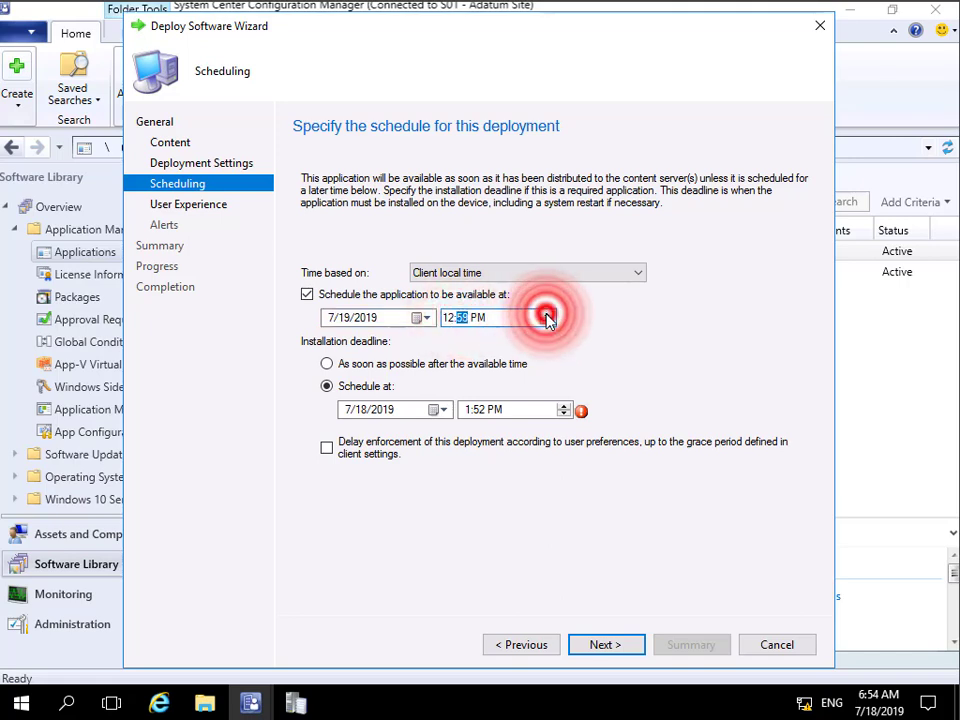
left_click(547, 314)
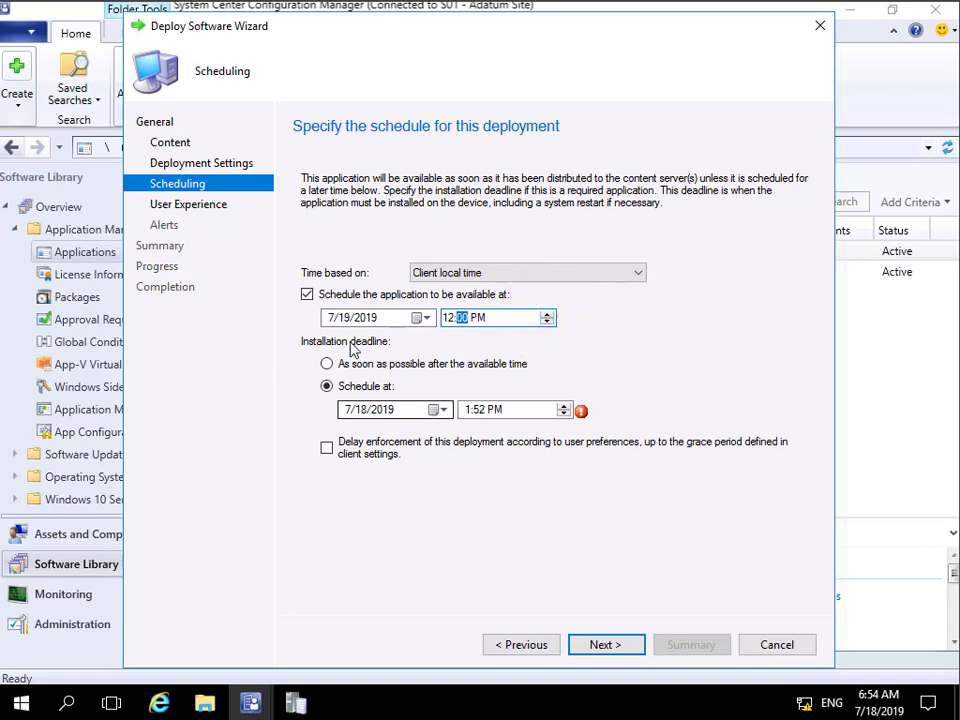
Step: Set the installation deadline to 7/26/2019 at 12:00 PM and proceed to the user experience settings
left_click(437, 412)
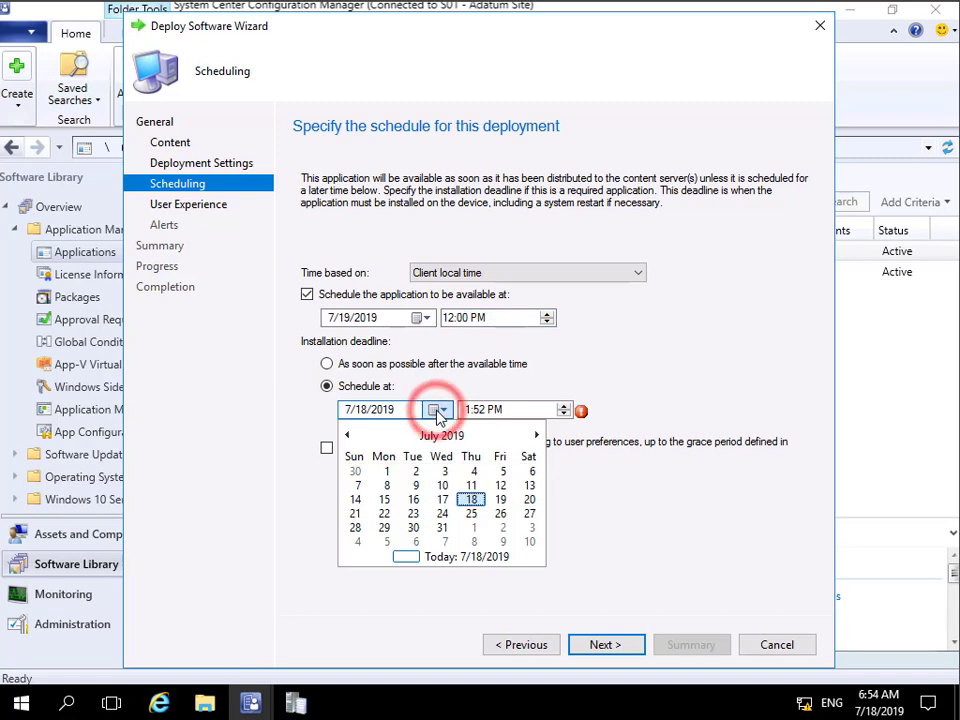
left_click(500, 513)
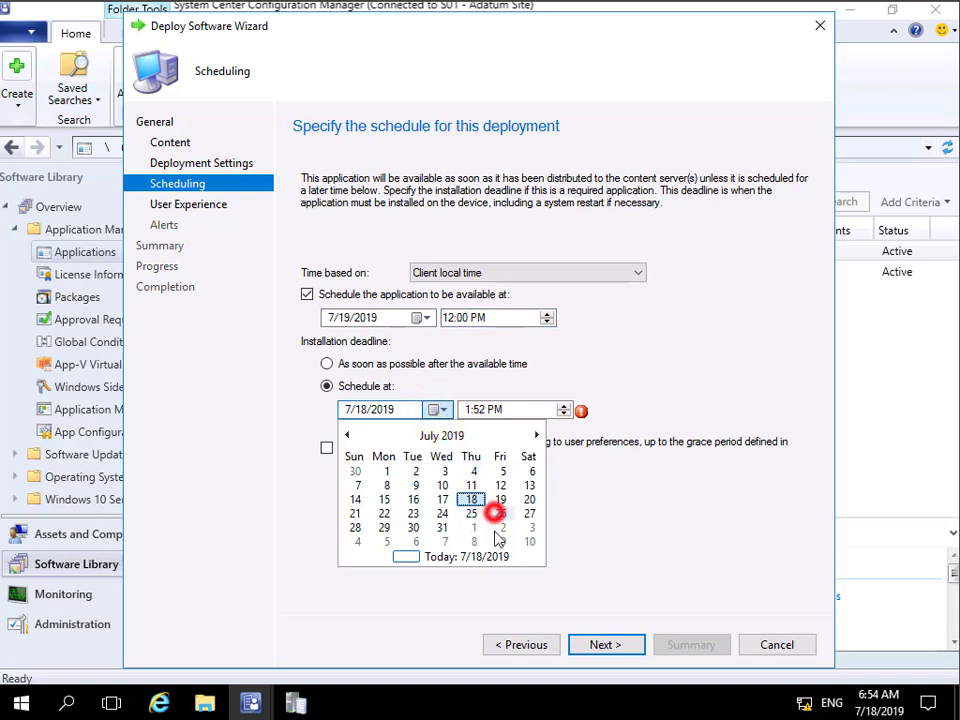
left_click(470, 410)
left_click(564, 406)
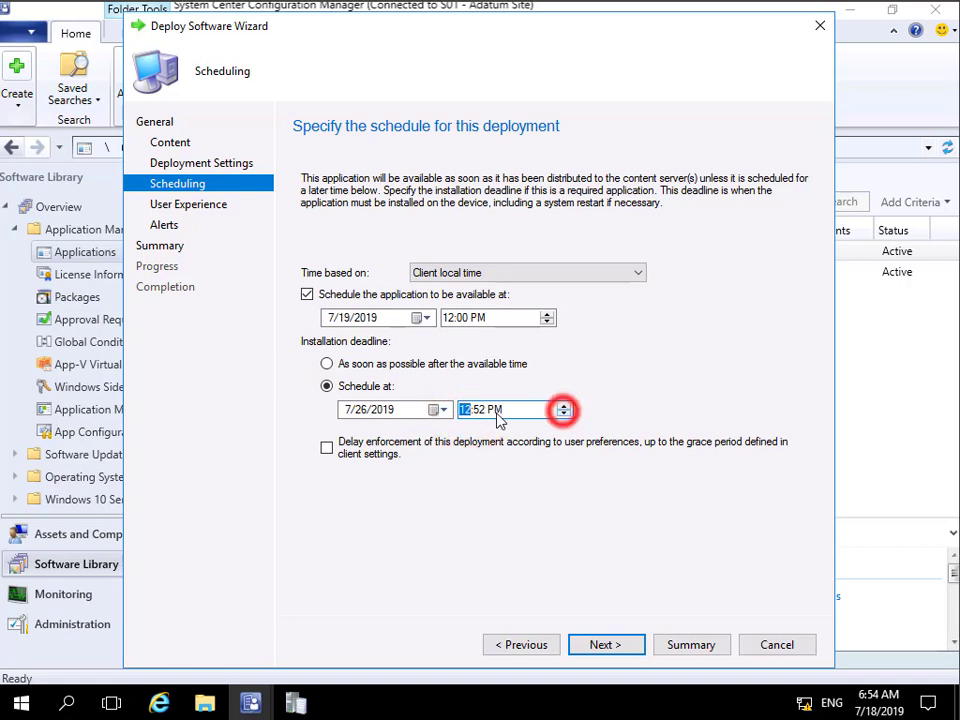
left_click(485, 410)
left_click(564, 405)
left_click(565, 406)
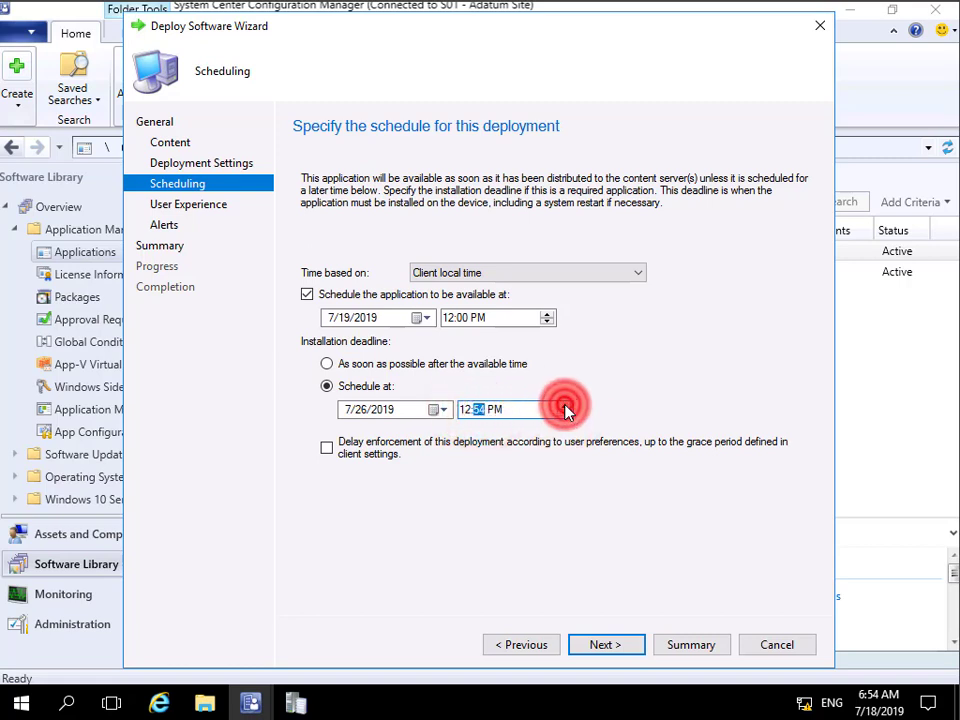
left_click(565, 406)
left_click(565, 406)
left_click(565, 406)
left_click(565, 406)
left_click(565, 406)
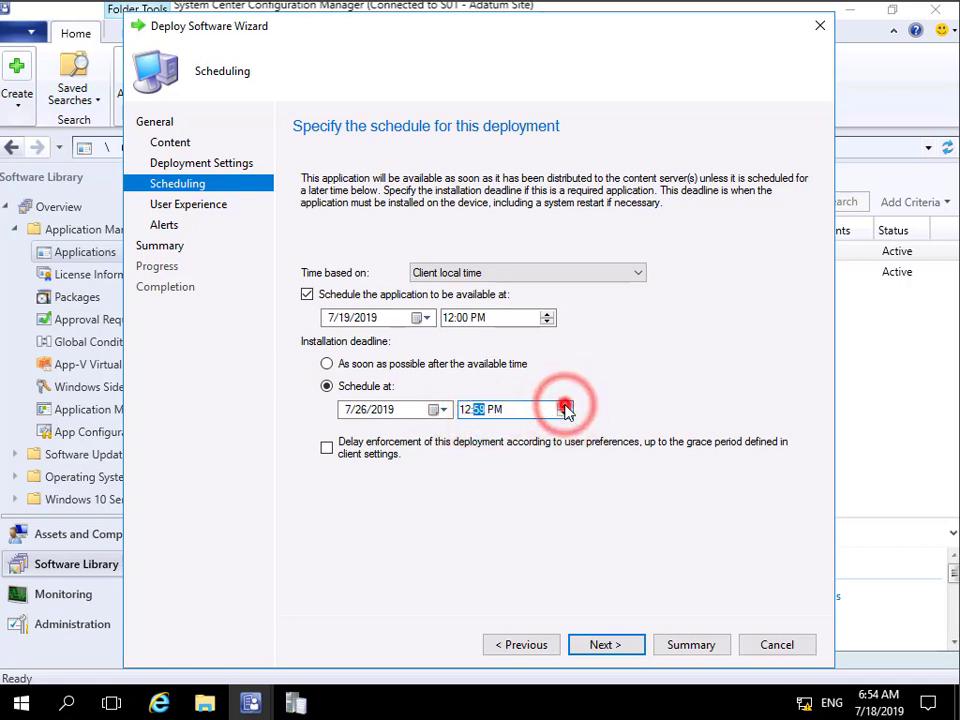
left_click(565, 406)
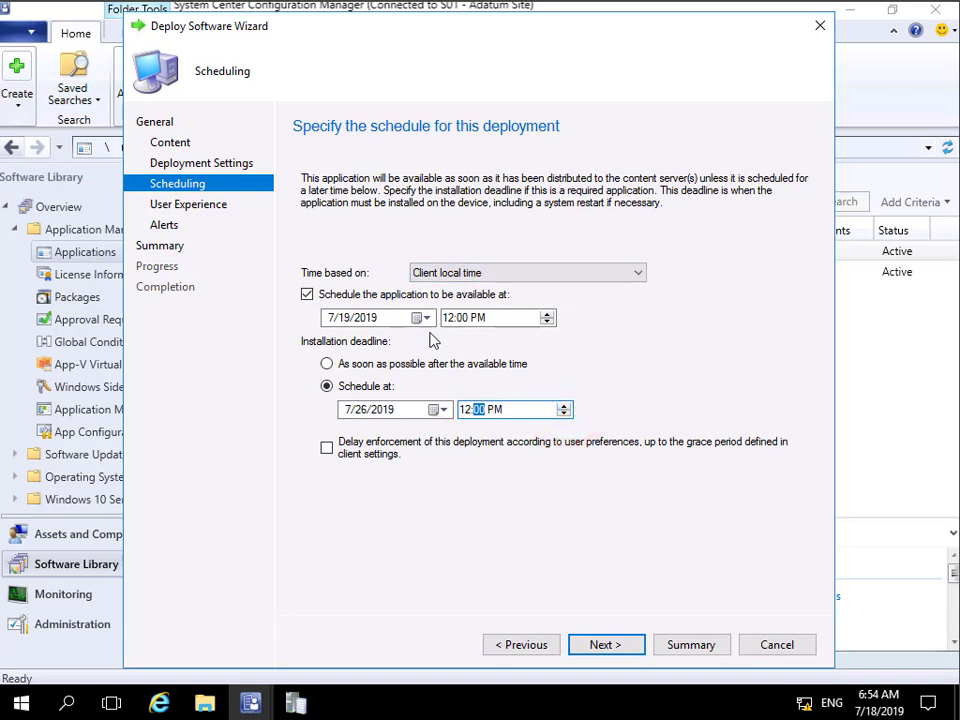
left_click(603, 646)
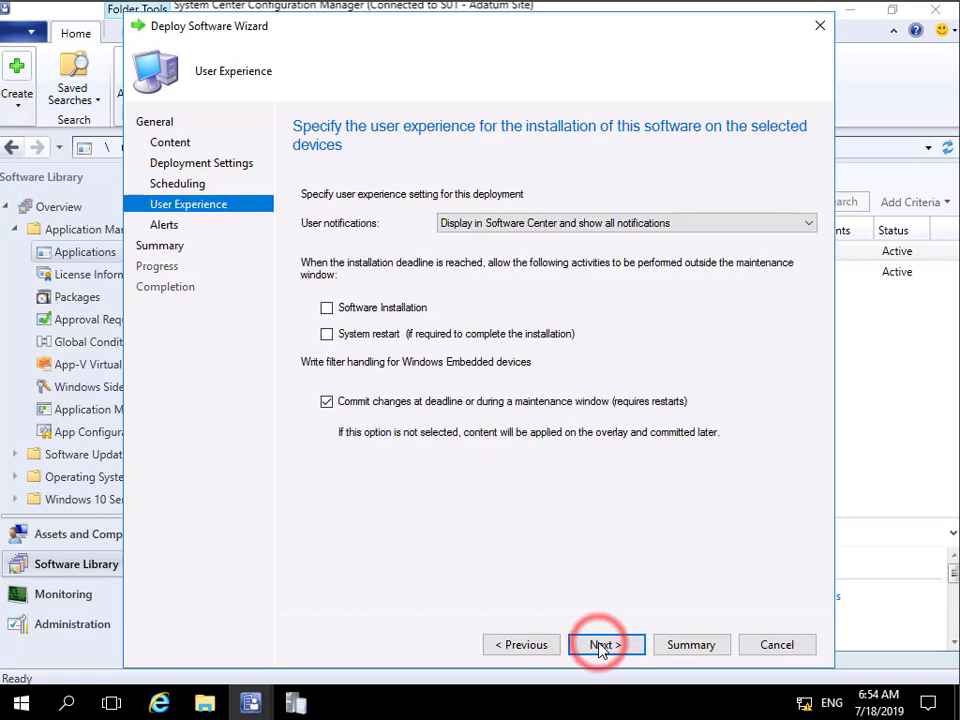
Step: Keep all Software Center notifications shown, allow software installation and system restart outside the maintenance window, and proceed to the alert options
left_click(462, 224)
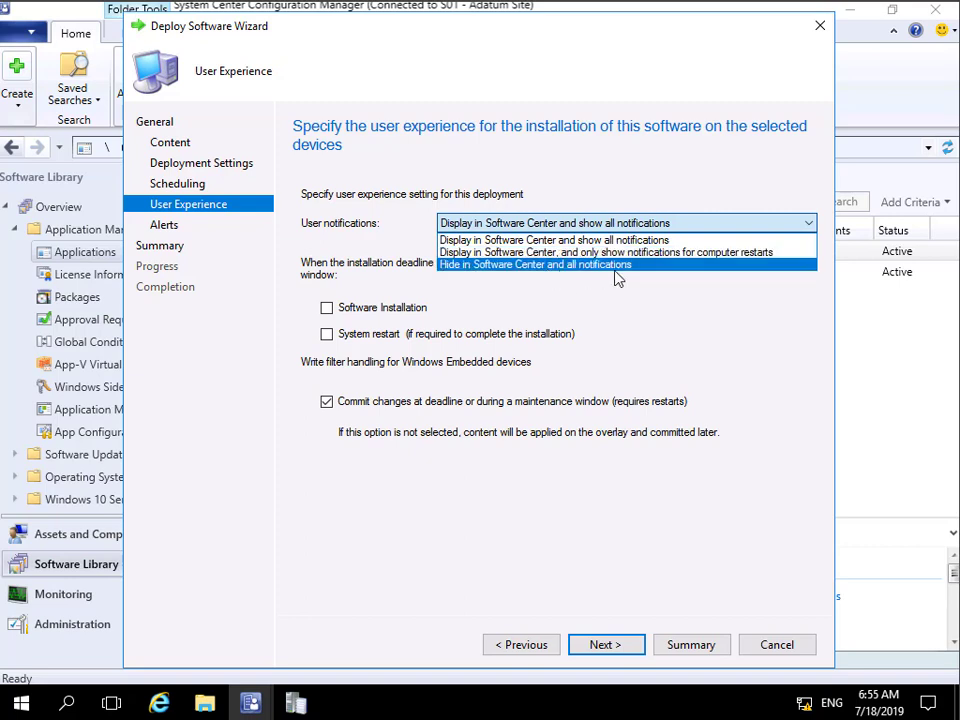
left_click(621, 240)
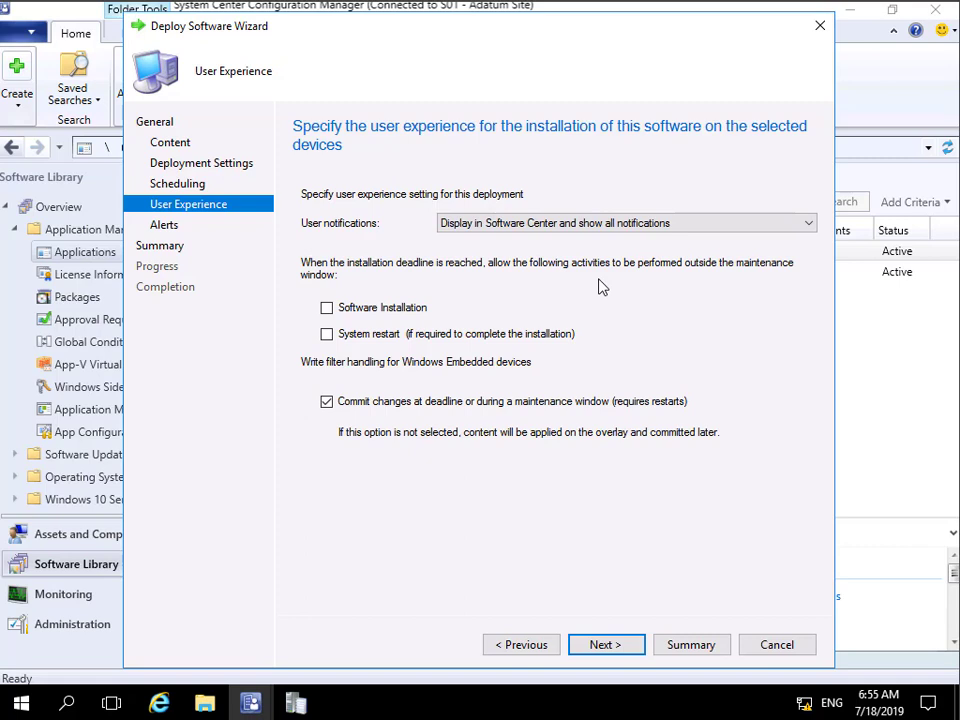
left_click(329, 310)
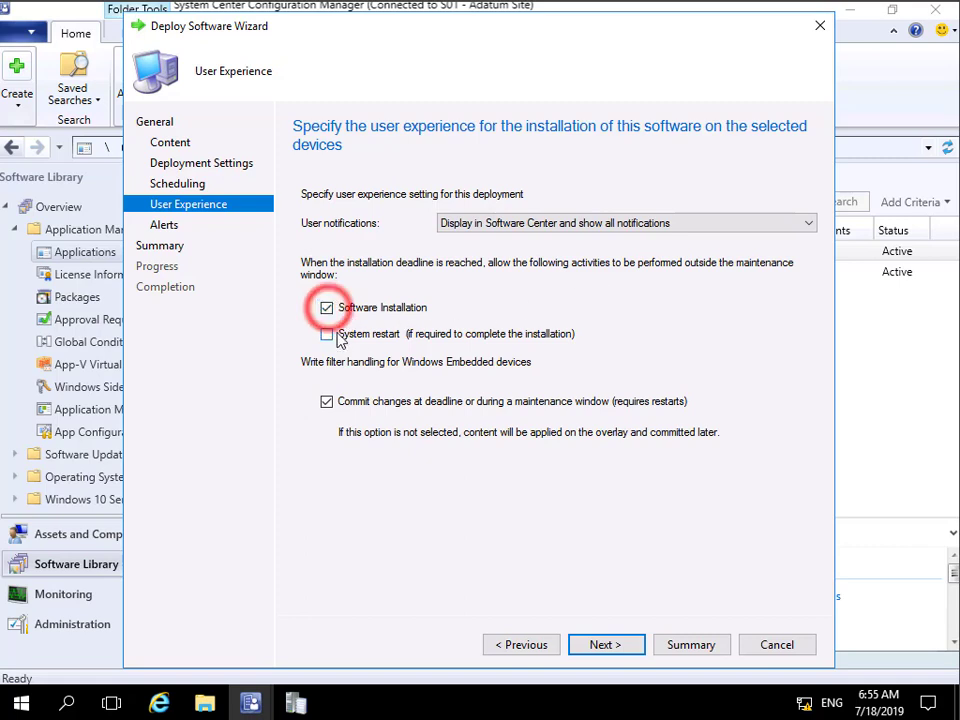
left_click(327, 334)
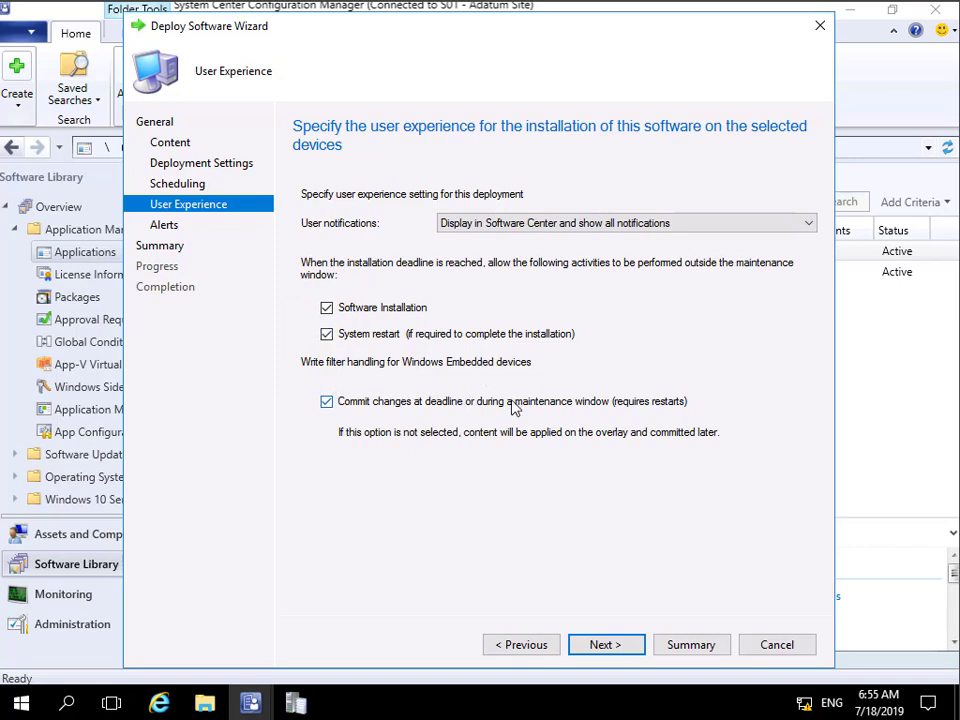
left_click(577, 650)
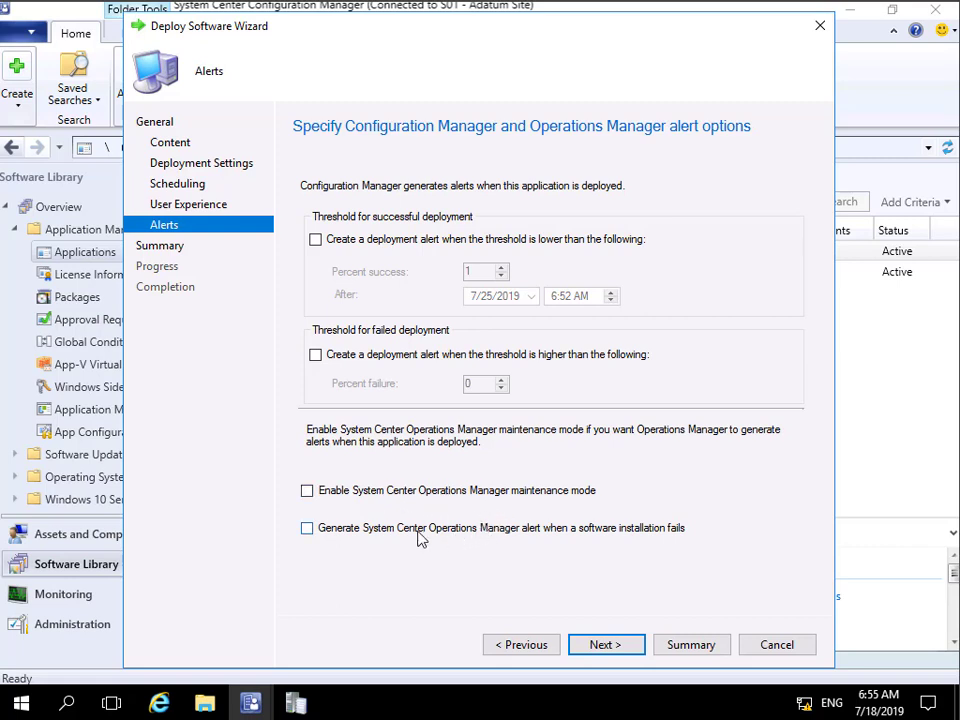
Step: Enable a deployment alert for exceeding the failed deployment threshold, and complete the Deploy Software Wizard
left_click(316, 356)
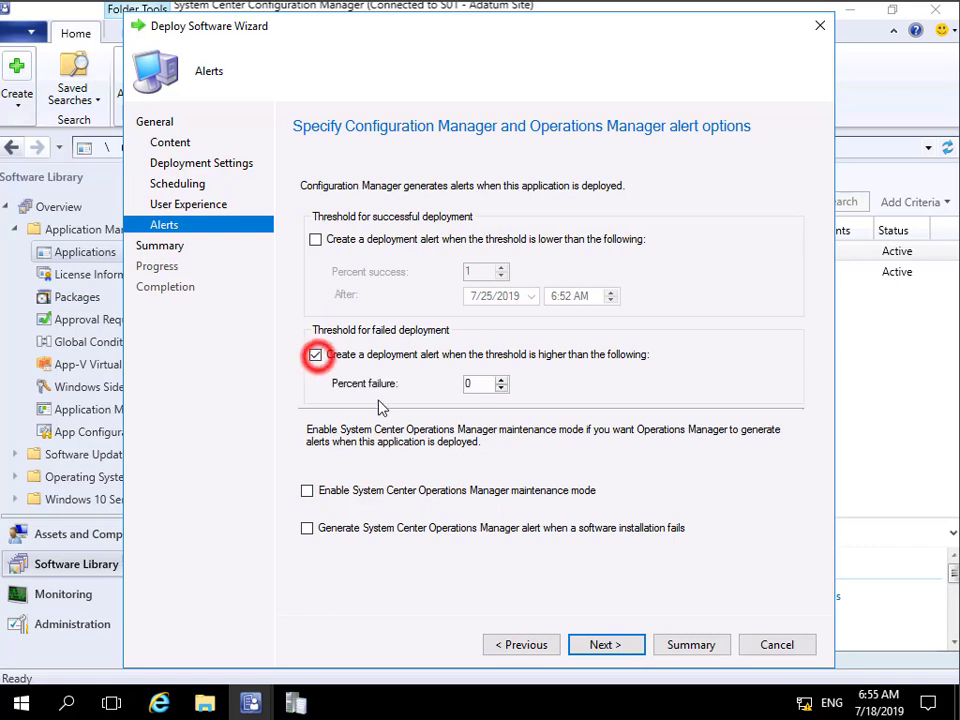
double_click(468, 386)
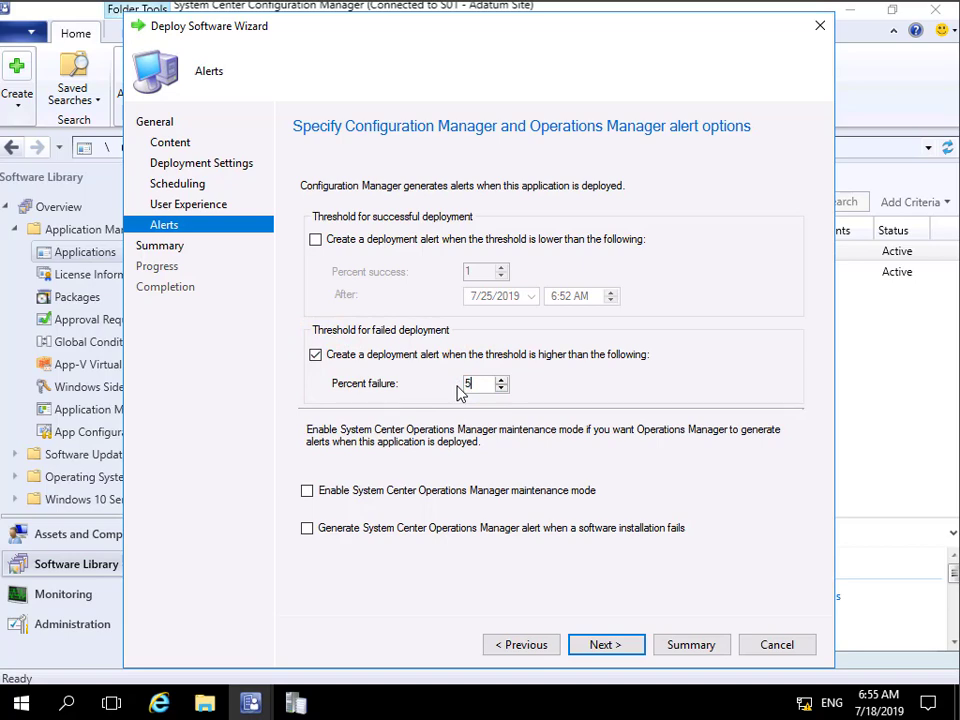
left_click(624, 644)
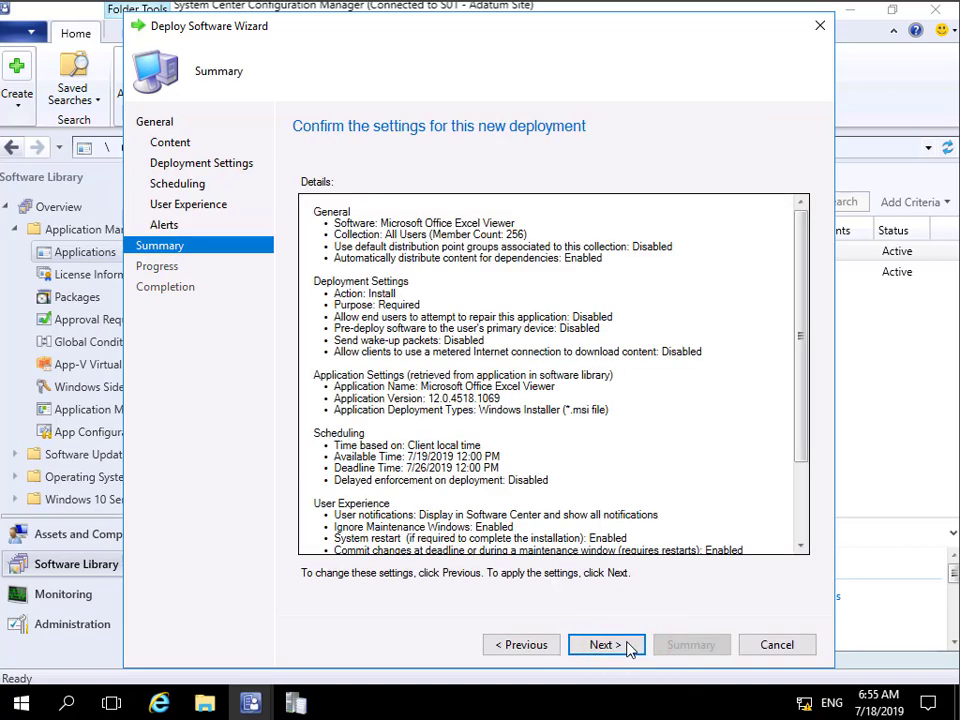
left_click(606, 644)
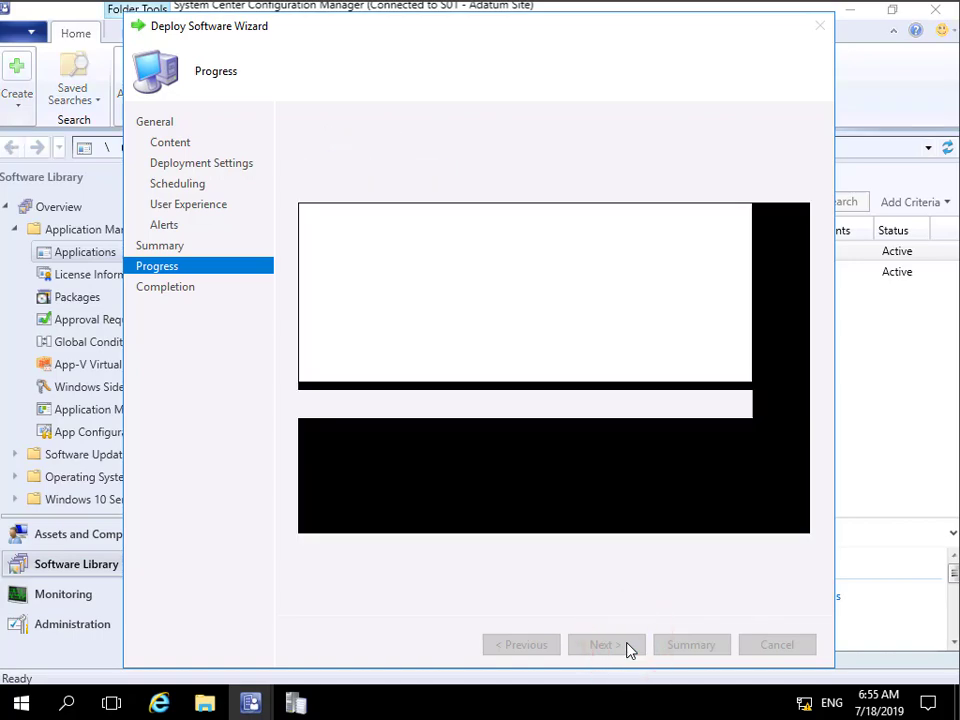
left_click(776, 646)
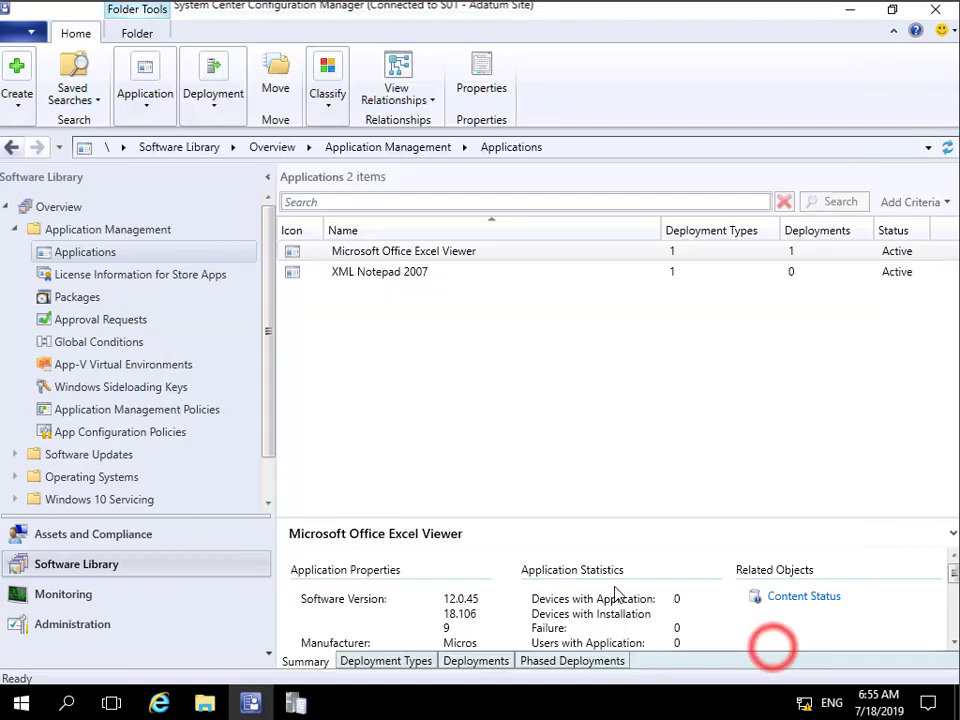